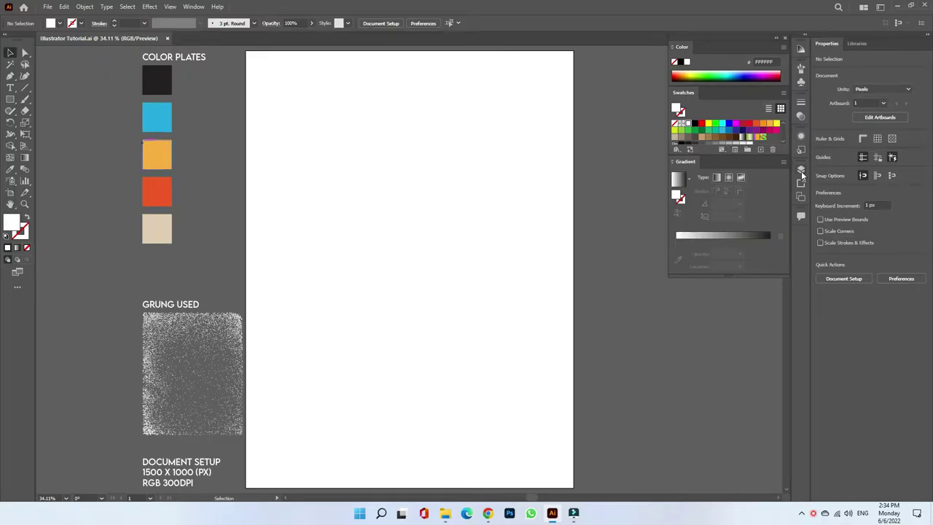
Step: Open the Layers panel from the right-hand panel dock
{"action": "left_click", "coordinate": [801, 171]}
Step: Create a 1500×2000 px rectangle centred on the artboard
{"action": "left_click", "coordinate": [11, 99]}
{"action": "left_click", "coordinate": [301, 107]}
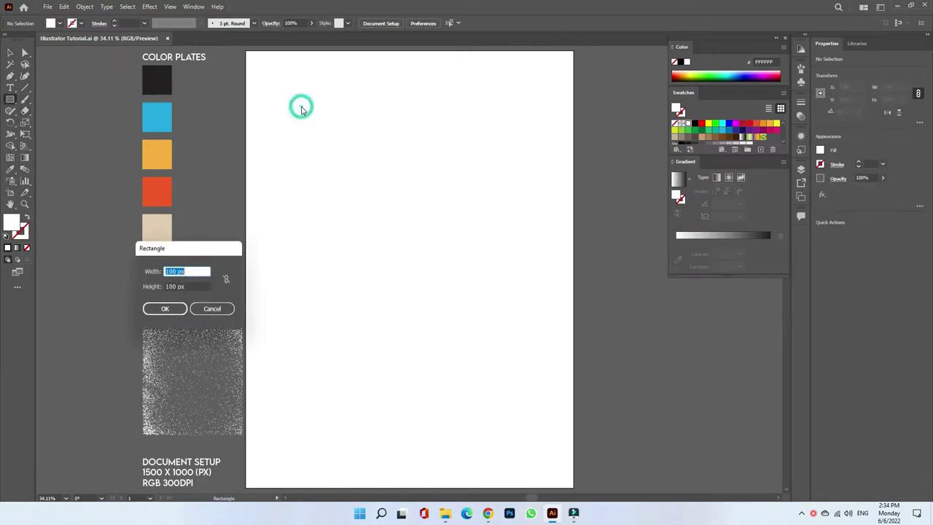
{"action": "left_click_drag", "start_coordinate": [210, 246], "coordinate": [420, 194]}
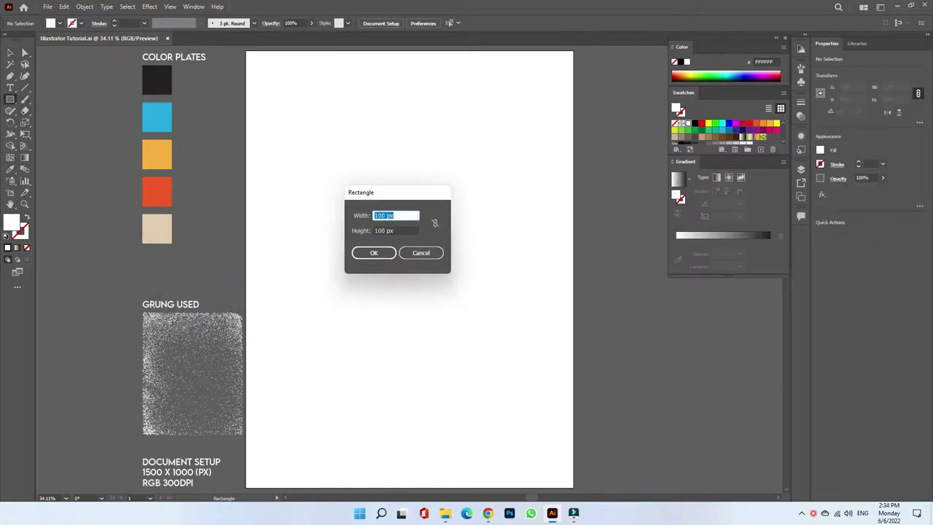
{"action": "type", "text": "1500"}
{"action": "key", "text": "Tab"}
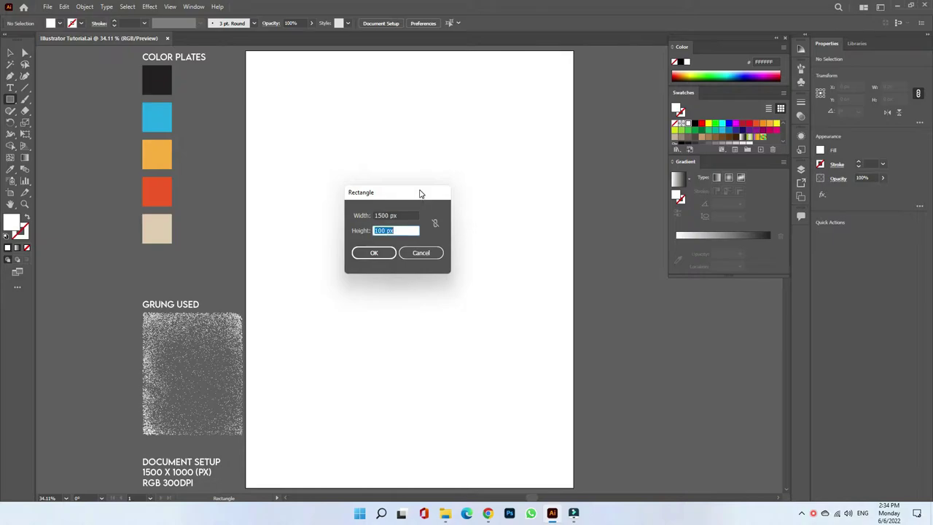
{"action": "type", "text": "2000"}
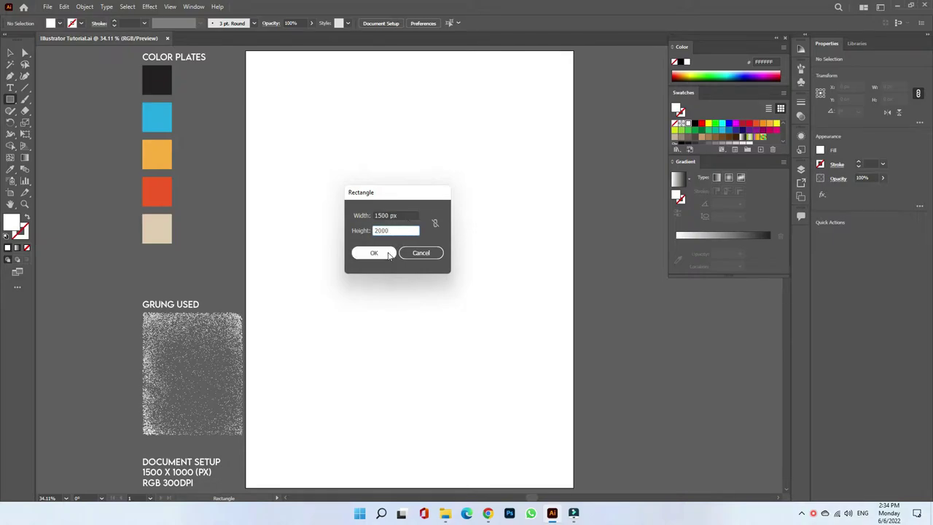
{"action": "left_click", "coordinate": [374, 253]}
{"action": "left_click", "coordinate": [855, 235]}
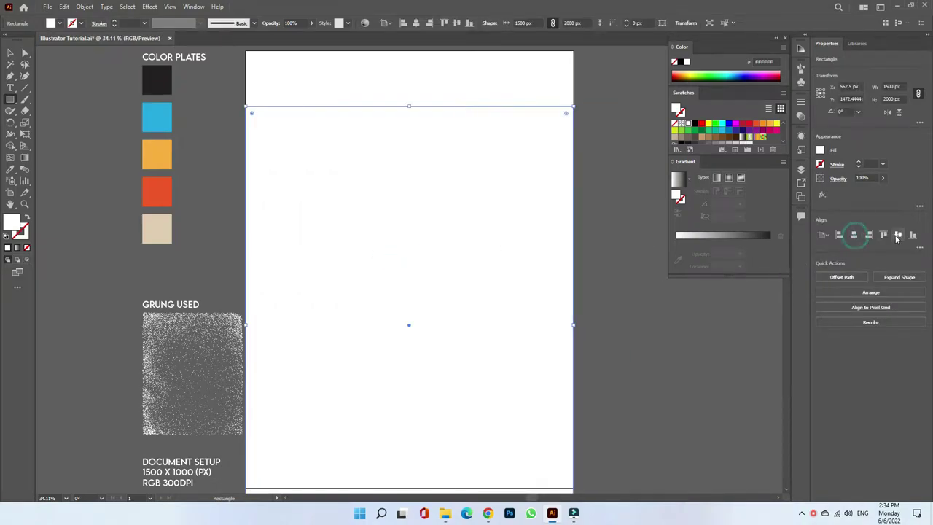
{"action": "left_click", "coordinate": [897, 235]}
Step: Fill the rectangle with the beige plate colour E2CCB3
{"action": "left_click", "coordinate": [10, 170]}
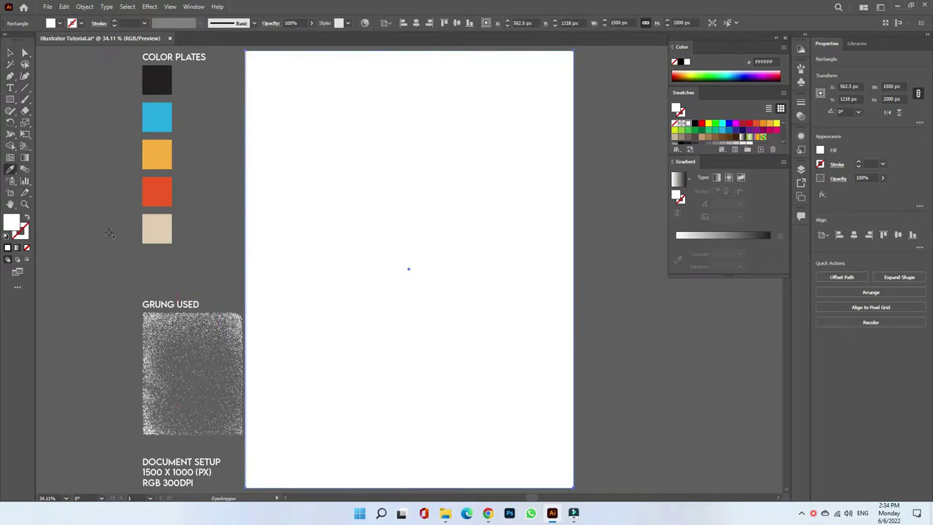
{"action": "left_click", "coordinate": [156, 228]}
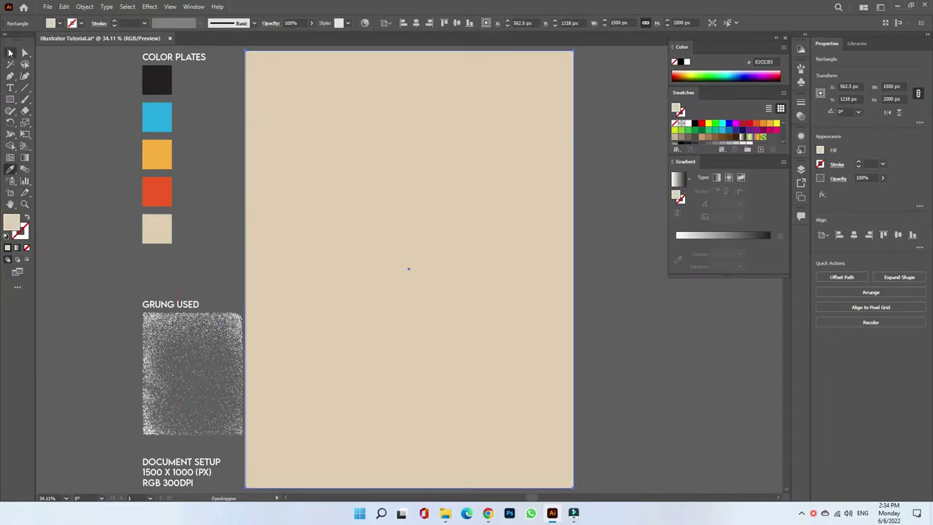
{"action": "left_click", "coordinate": [10, 52]}
Step: Lock the background layer and add a new Layer 2 above it
{"action": "left_click", "coordinate": [801, 169]}
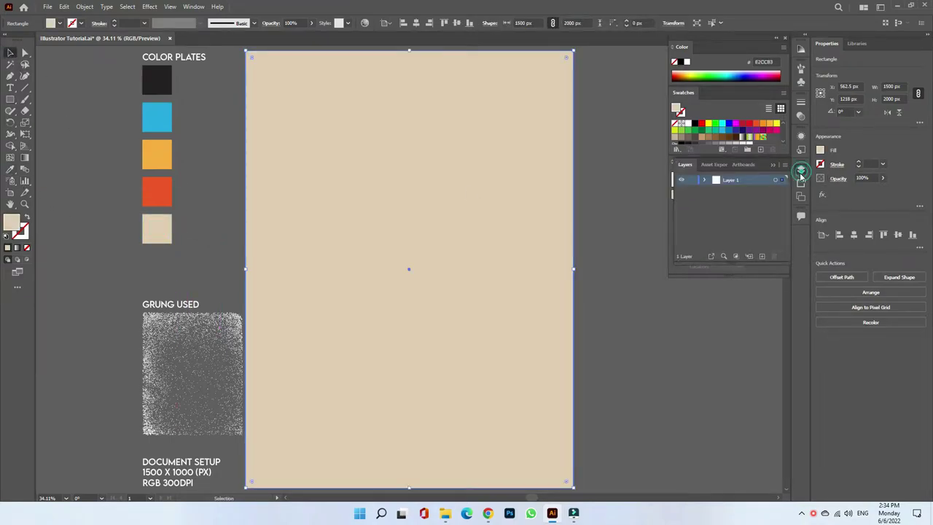
{"action": "left_click", "coordinate": [692, 180]}
{"action": "left_click", "coordinate": [761, 257]}
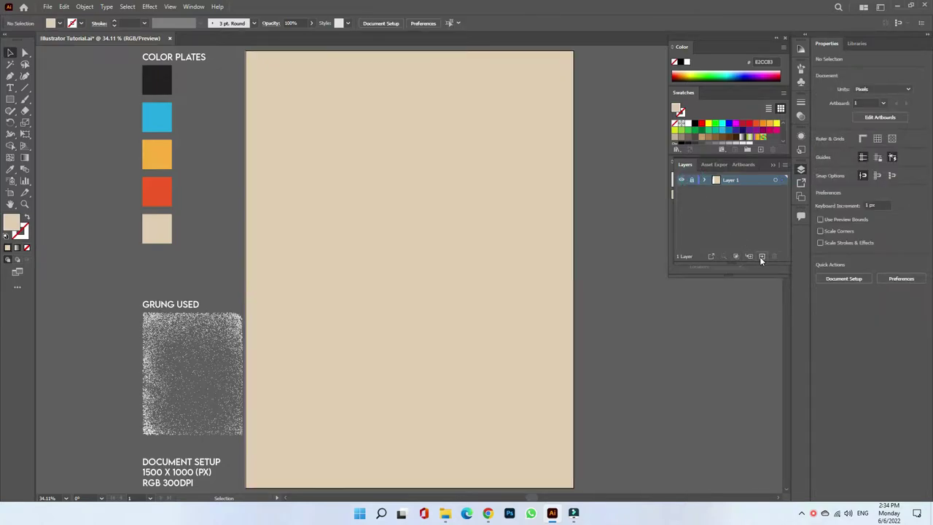
{"action": "left_click", "coordinate": [799, 170]}
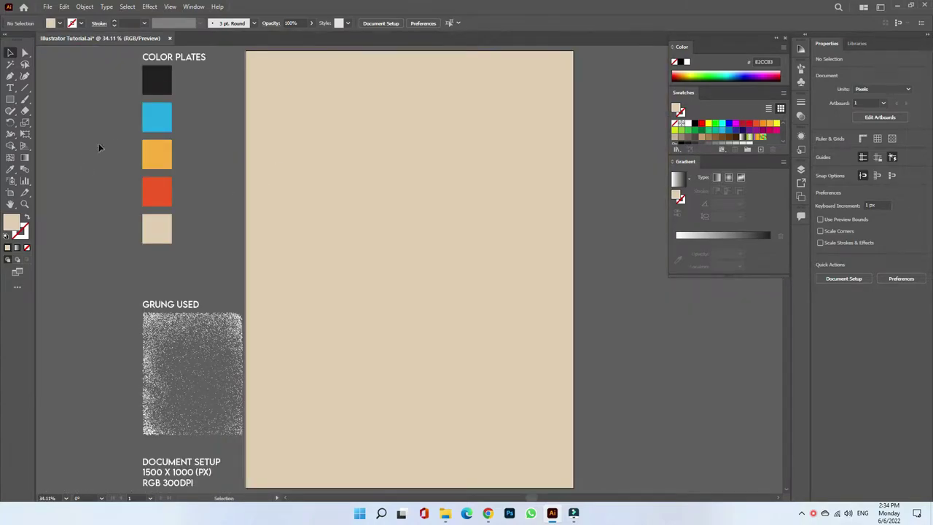
{"action": "left_click", "coordinate": [11, 101]}
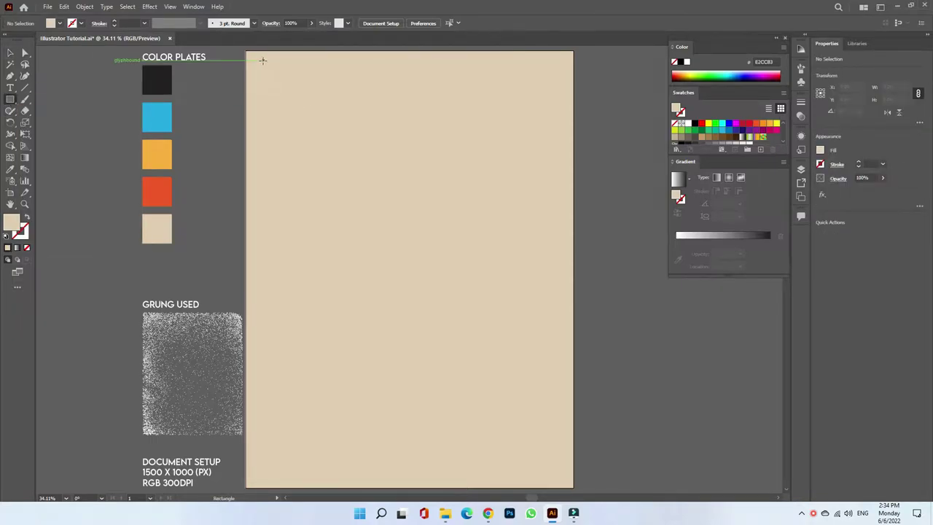
Step: Create another 1500×2000 px rectangle centred on the artboard
{"action": "left_click", "coordinate": [281, 91]}
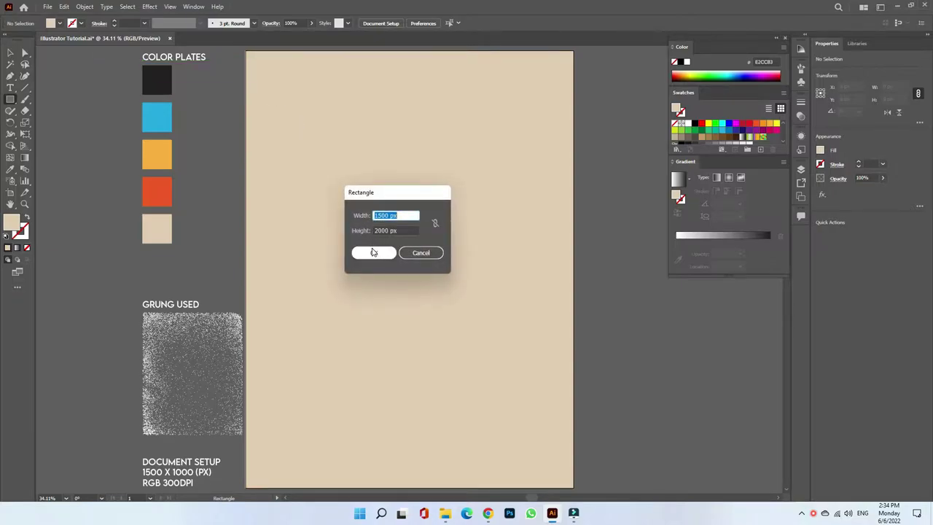
{"action": "left_click", "coordinate": [371, 252]}
{"action": "left_click", "coordinate": [853, 234]}
{"action": "left_click", "coordinate": [897, 235]}
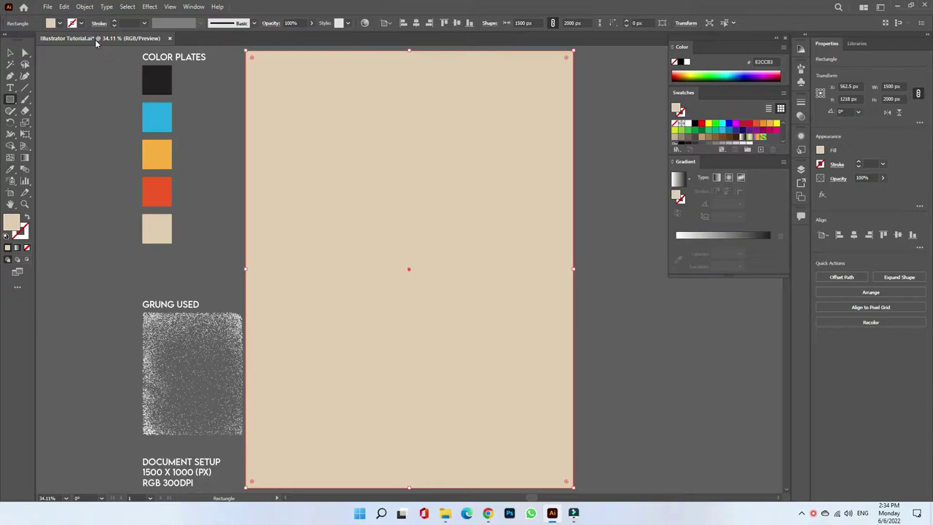
Step: Offset the rectangle's path by -100 px to make an inset 1300×1800 px copy
{"action": "left_click", "coordinate": [84, 7]}
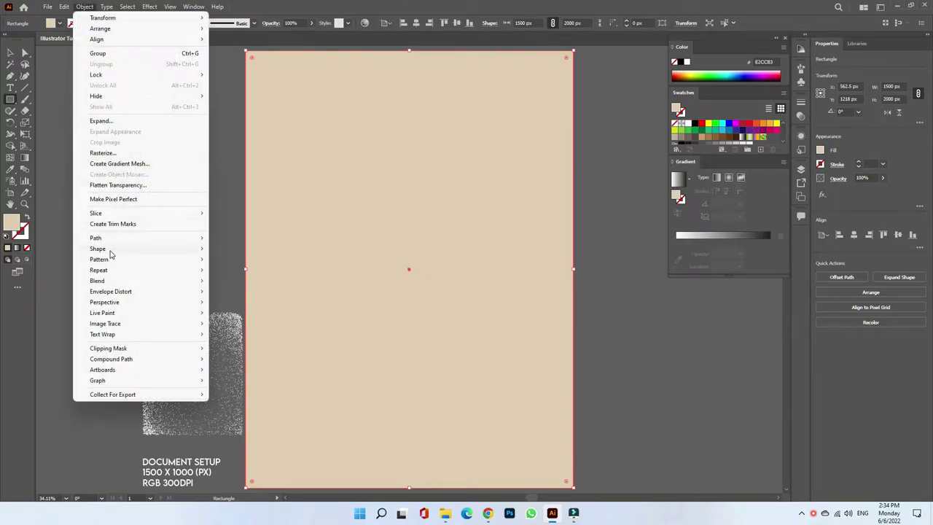
{"action": "mouse_move", "coordinate": [95, 238]}
{"action": "left_click", "coordinate": [247, 274]}
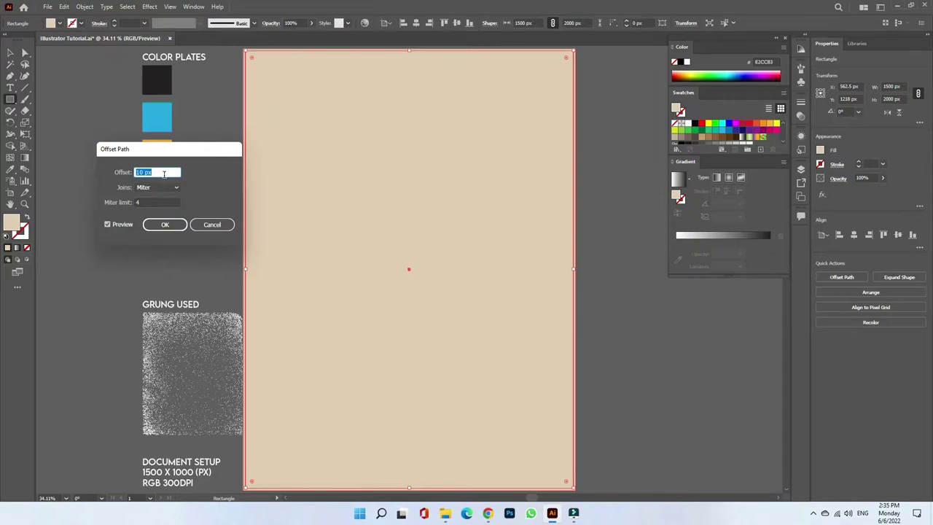
{"action": "key", "text": "Tab"}
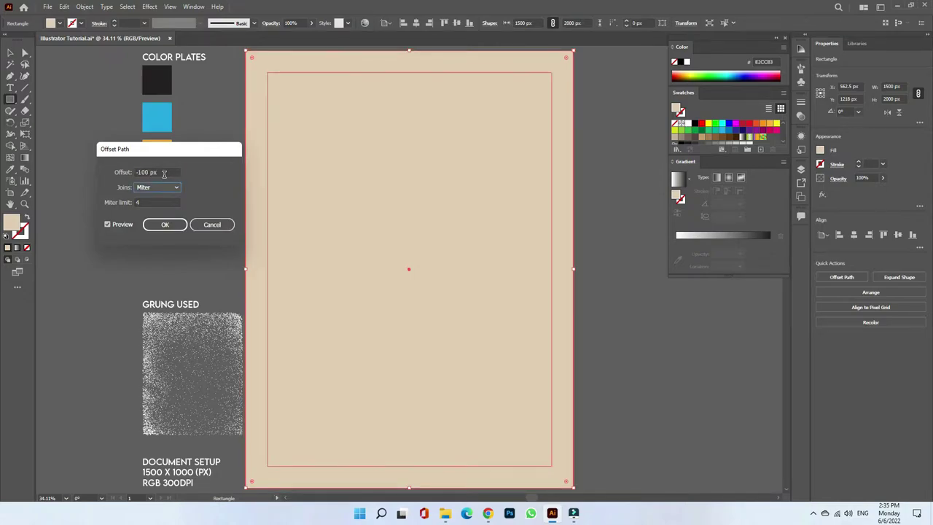
{"action": "left_click", "coordinate": [145, 226]}
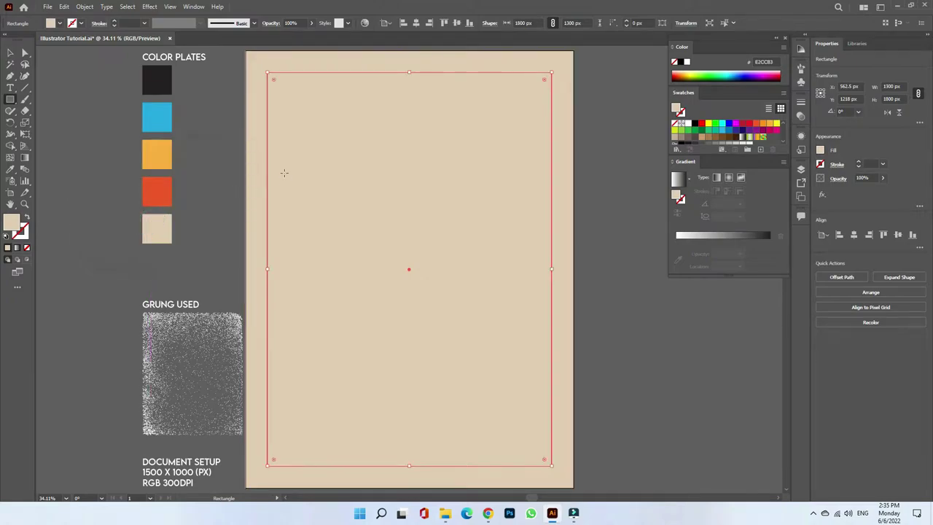
Step: Fill the inset rectangle with the orange plate colour
{"action": "left_click", "coordinate": [10, 53]}
{"action": "left_click", "coordinate": [92, 105]}
{"action": "left_click", "coordinate": [304, 66]}
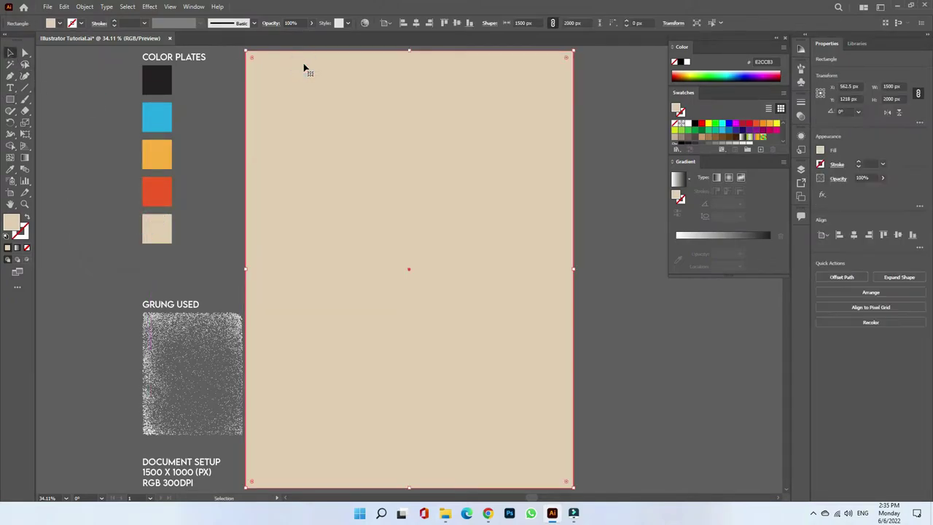
{"action": "left_click", "coordinate": [345, 156]}
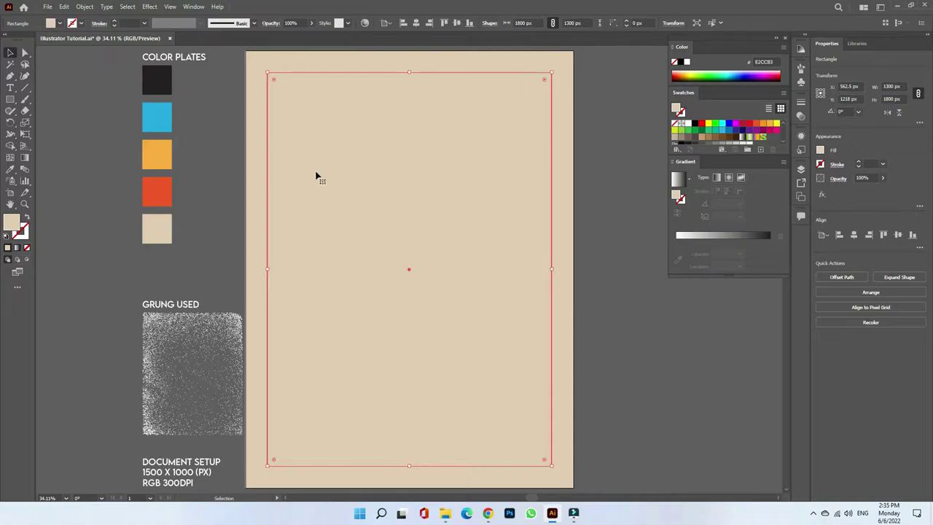
{"action": "left_click", "coordinate": [10, 169]}
{"action": "left_click", "coordinate": [166, 150]}
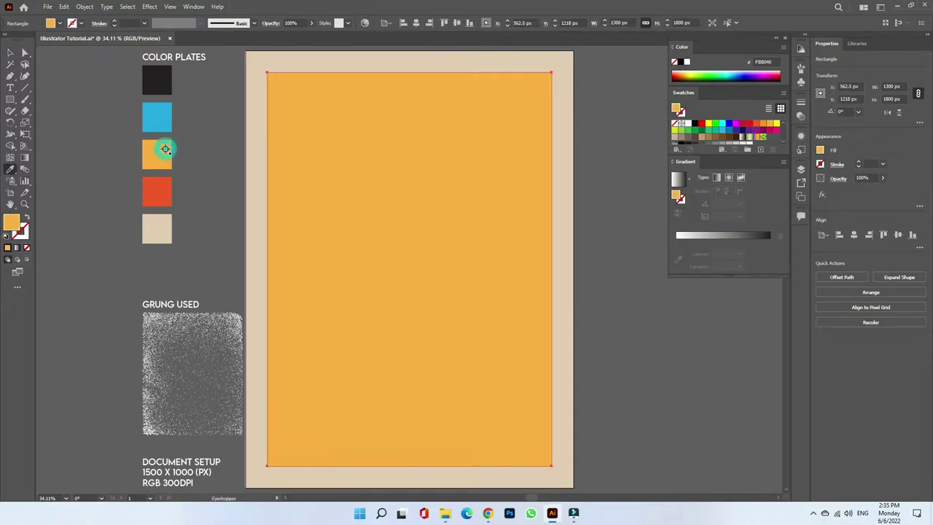
{"action": "key", "text": "v"}
{"action": "left_click", "coordinate": [92, 90]}
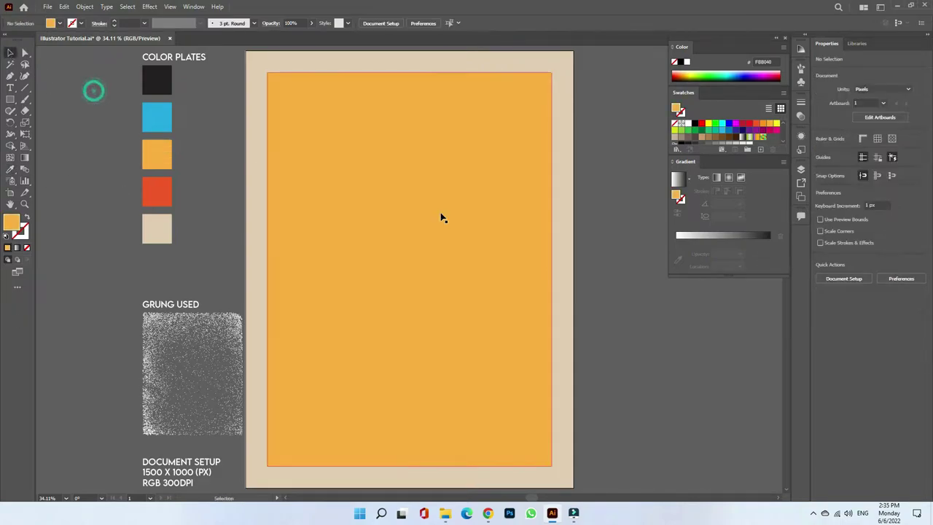
{"action": "left_click", "coordinate": [466, 226]}
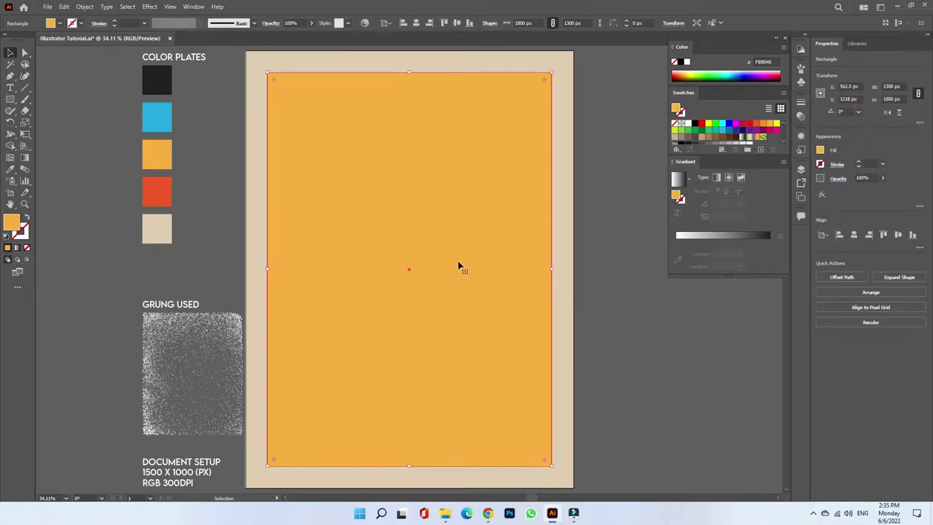
Step: Offset the orange rectangle's path by -75 px to make an inner inset rectangle
{"action": "left_click", "coordinate": [85, 7]}
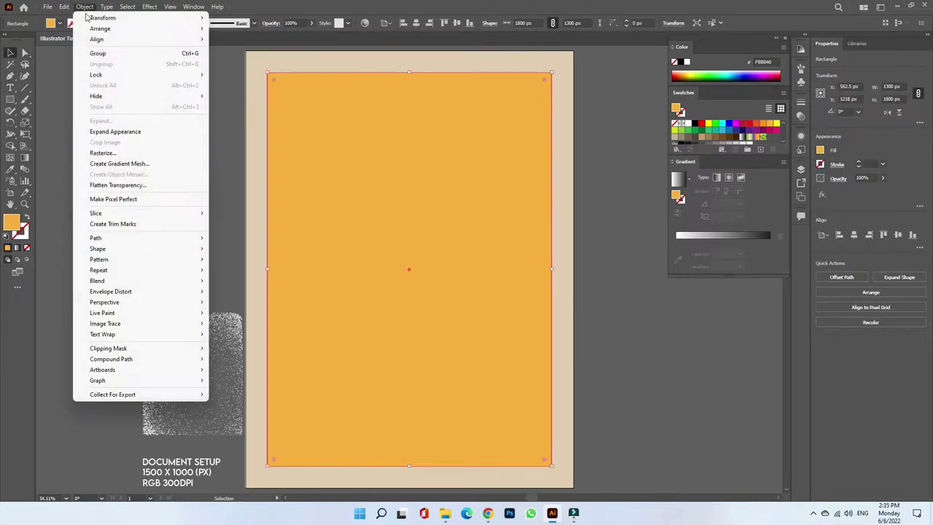
{"action": "left_click", "coordinate": [106, 239]}
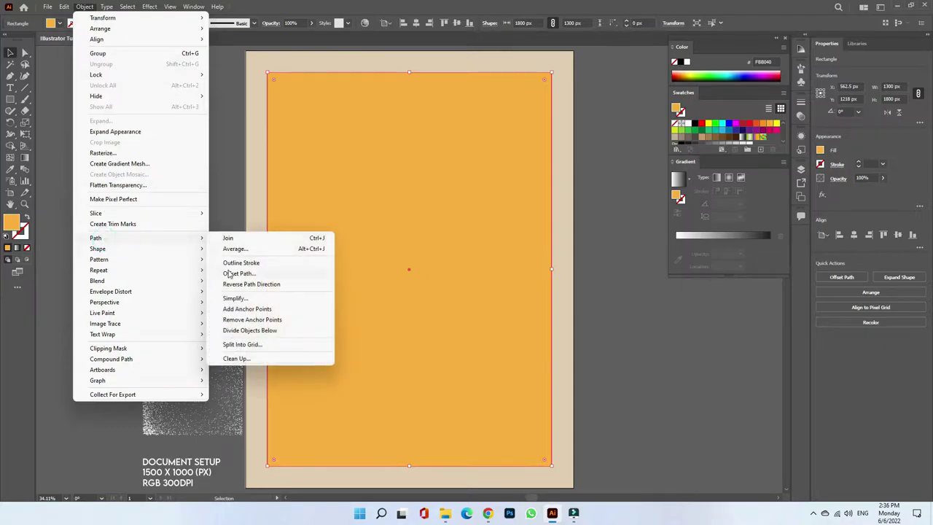
{"action": "left_click", "coordinate": [231, 273]}
{"action": "type", "text": "75"}
{"action": "key", "text": "Tab"}
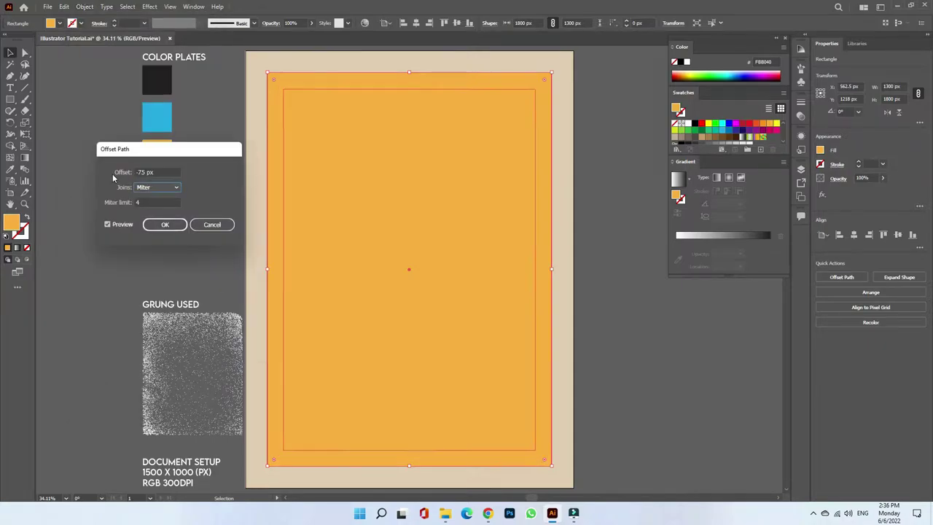
{"action": "left_click", "coordinate": [165, 224]}
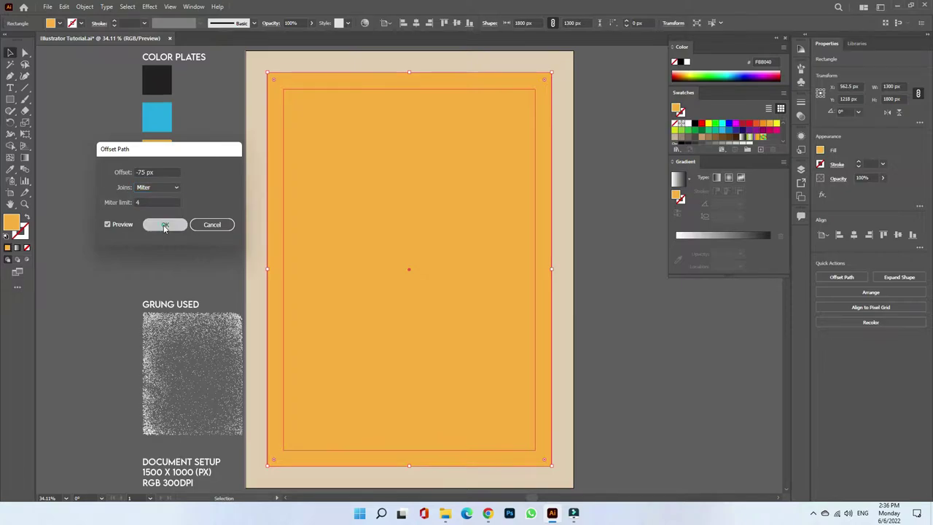
Step: Copy the inner rectangle, then cut it out of the orange one to leave a frame
{"action": "left_click", "coordinate": [78, 7]}
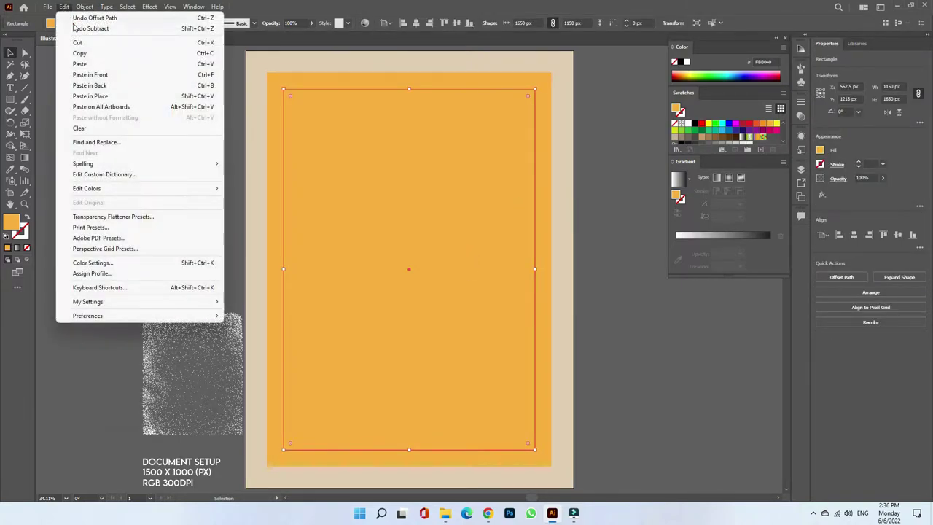
{"action": "left_click", "coordinate": [78, 53]}
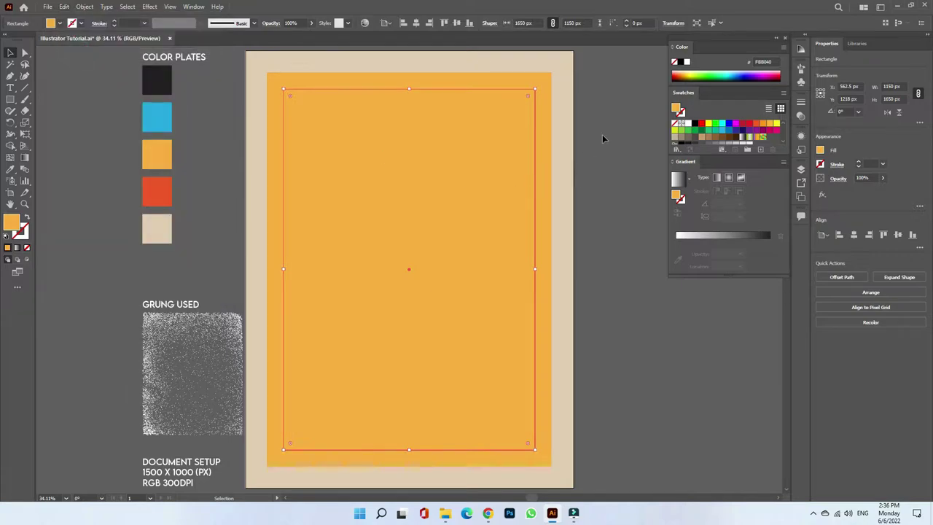
{"action": "left_click_drag", "start_coordinate": [601, 132], "coordinate": [479, 201]}
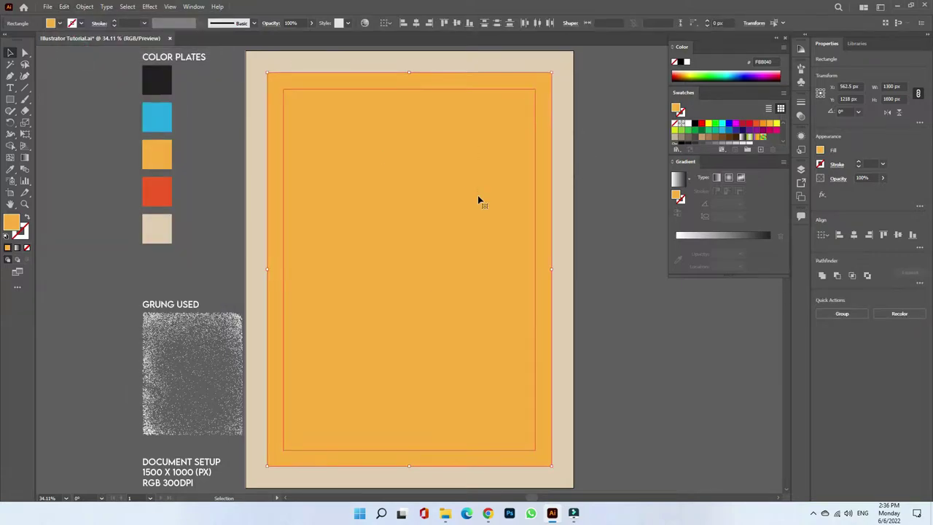
{"action": "left_click", "coordinate": [837, 276]}
{"action": "left_click", "coordinate": [650, 327]}
{"action": "left_click_drag", "start_coordinate": [537, 288], "coordinate": [583, 266]}
{"action": "key", "text": "ctrl+z"}
Step: Paste the inner rectangle in front and colour it beige
{"action": "left_click", "coordinate": [64, 7]}
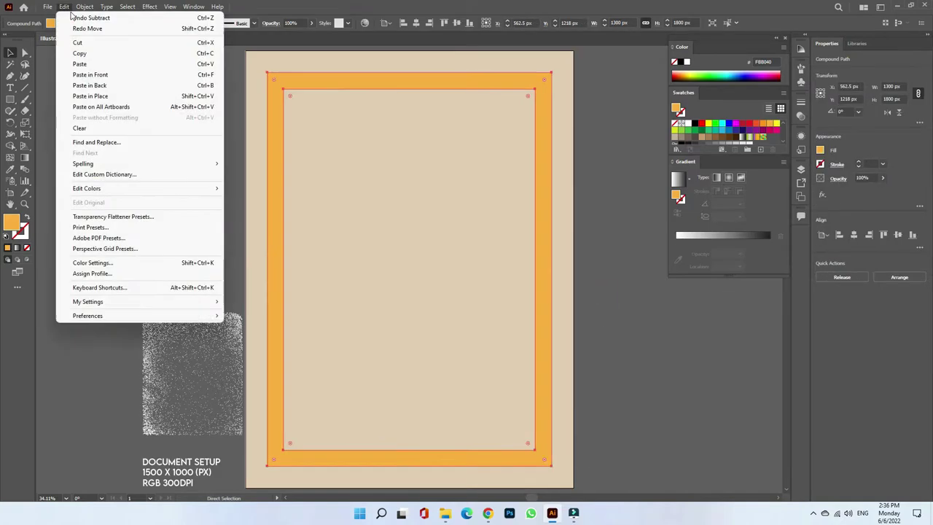
{"action": "left_click", "coordinate": [90, 74]}
{"action": "left_click", "coordinate": [11, 169]}
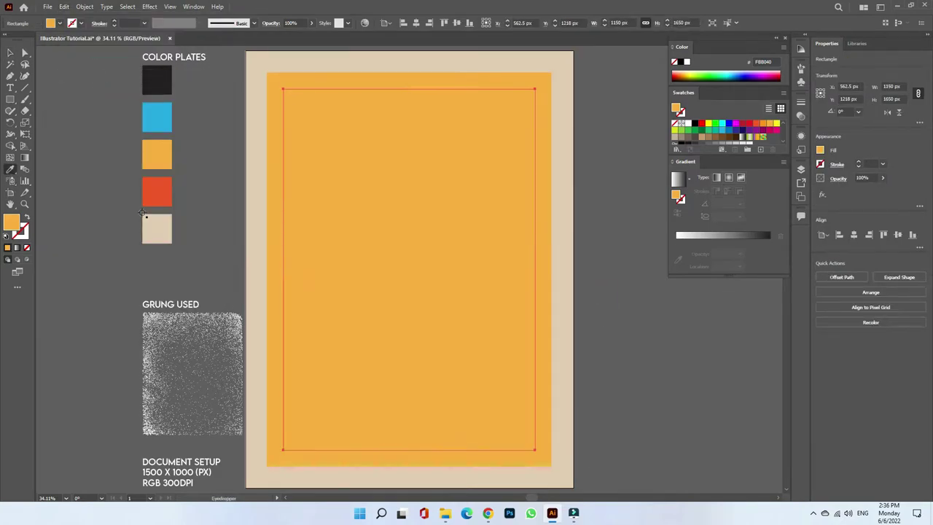
{"action": "left_click", "coordinate": [146, 218]}
{"action": "left_click", "coordinate": [10, 53]}
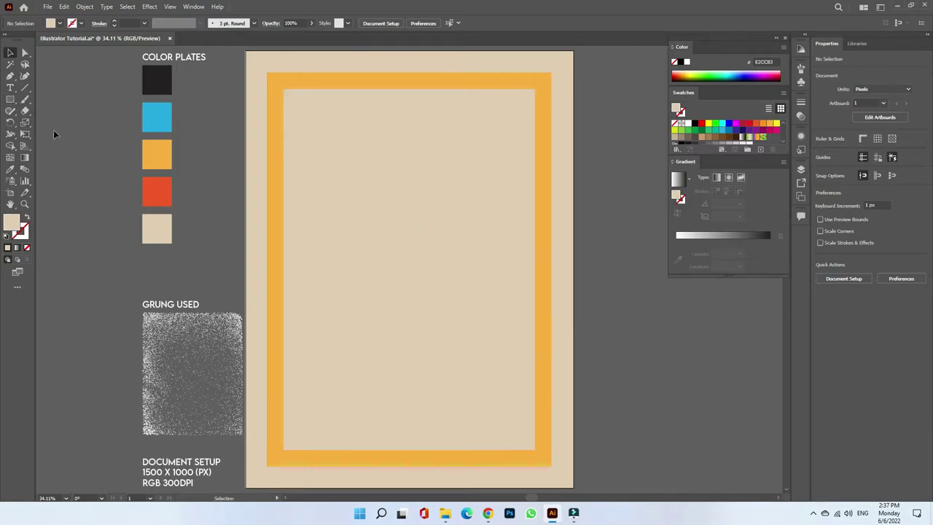
Step: Draw a 774 px circle near the top of the poster
{"action": "left_click", "coordinate": [11, 100]}
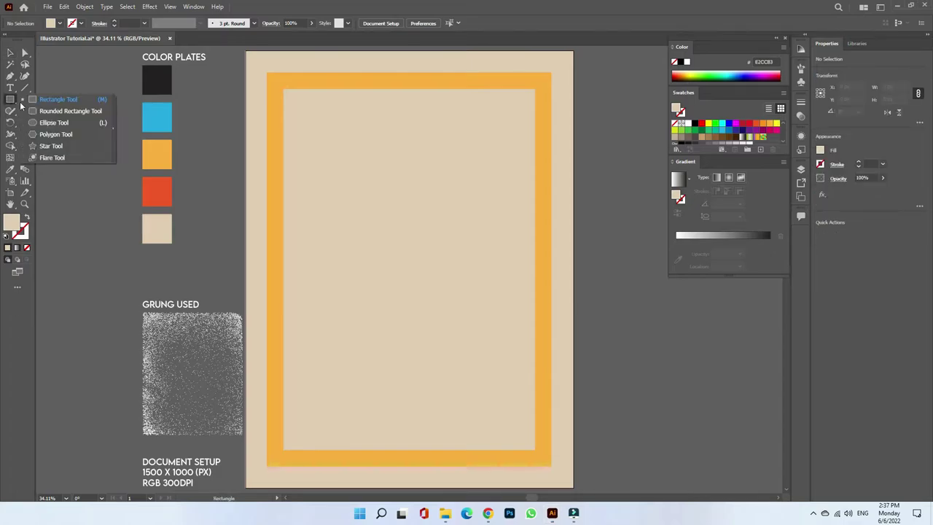
{"action": "left_click", "coordinate": [33, 120]}
{"action": "left_click_drag", "start_coordinate": [314, 132], "coordinate": [444, 300]}
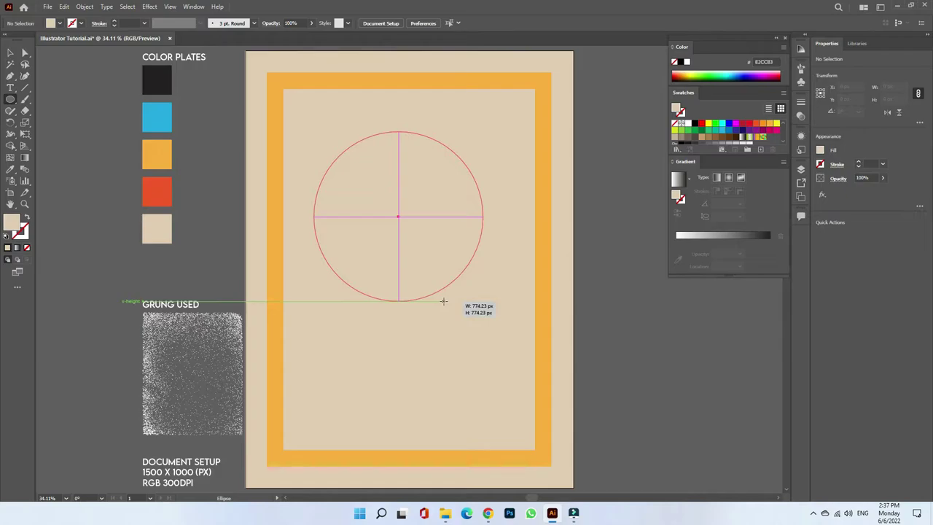
{"action": "left_click_drag", "start_coordinate": [443, 300], "coordinate": [444, 301]}
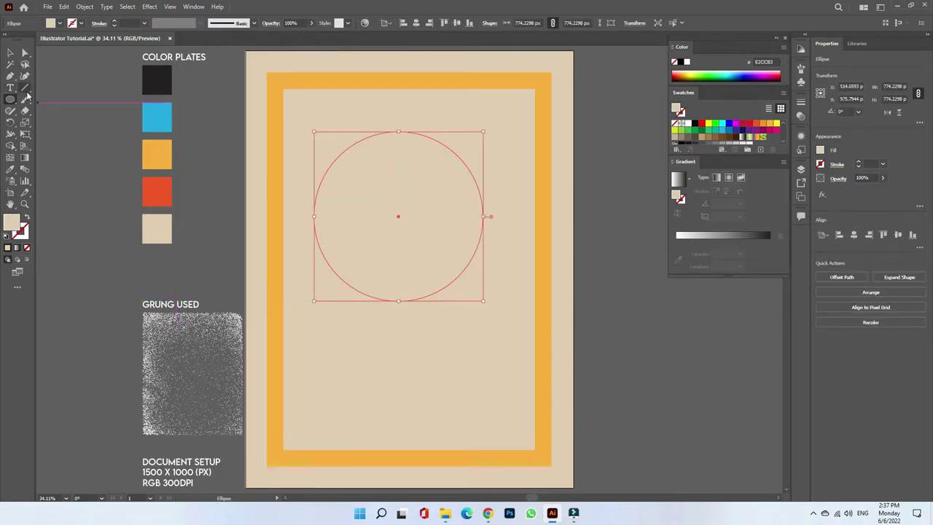
Step: Cut the circle into left and right halves at its top and bottom anchors
{"action": "left_click", "coordinate": [25, 110]}
{"action": "left_click", "coordinate": [25, 111]}
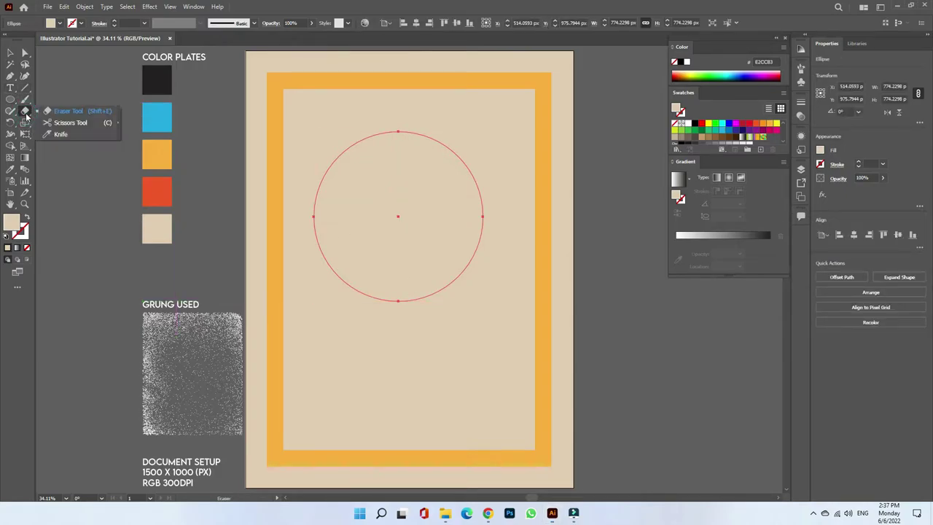
{"action": "left_click", "coordinate": [57, 123]}
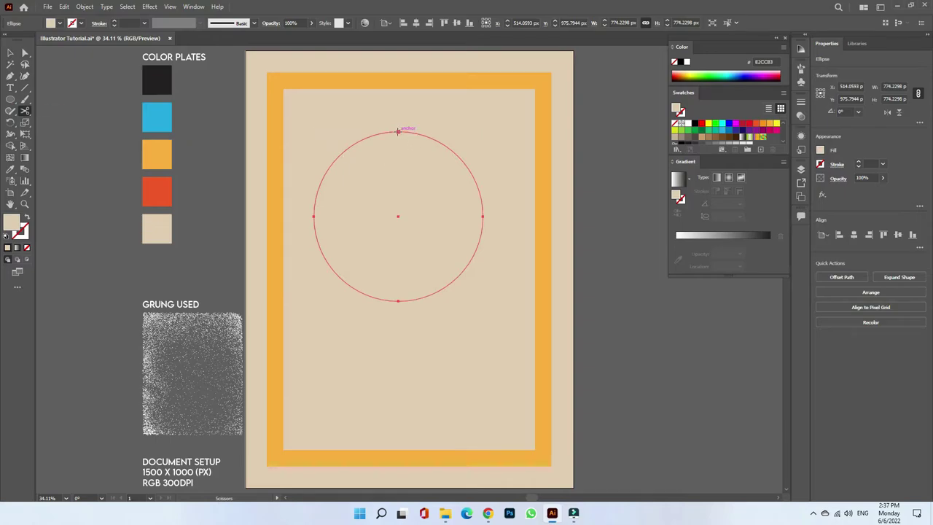
{"action": "left_click", "coordinate": [398, 131]}
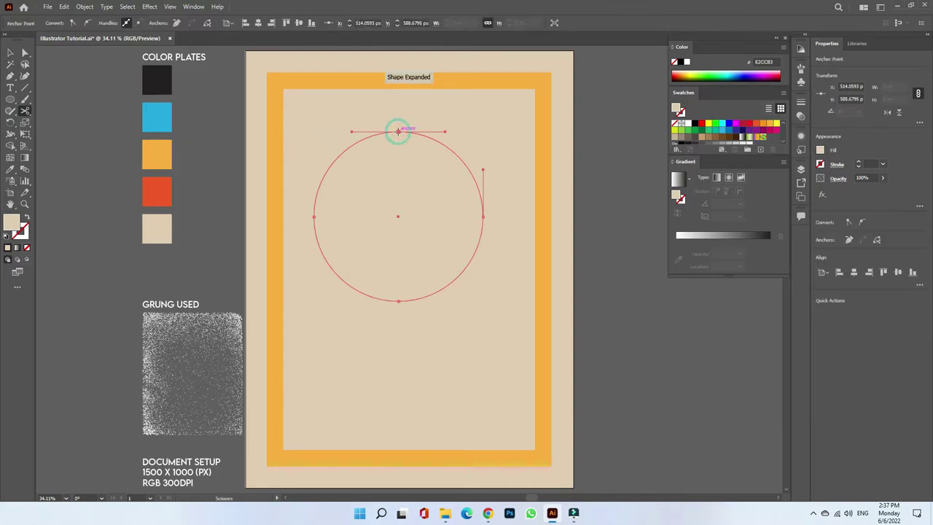
{"action": "left_click", "coordinate": [398, 299]}
{"action": "key", "text": "Delete"}
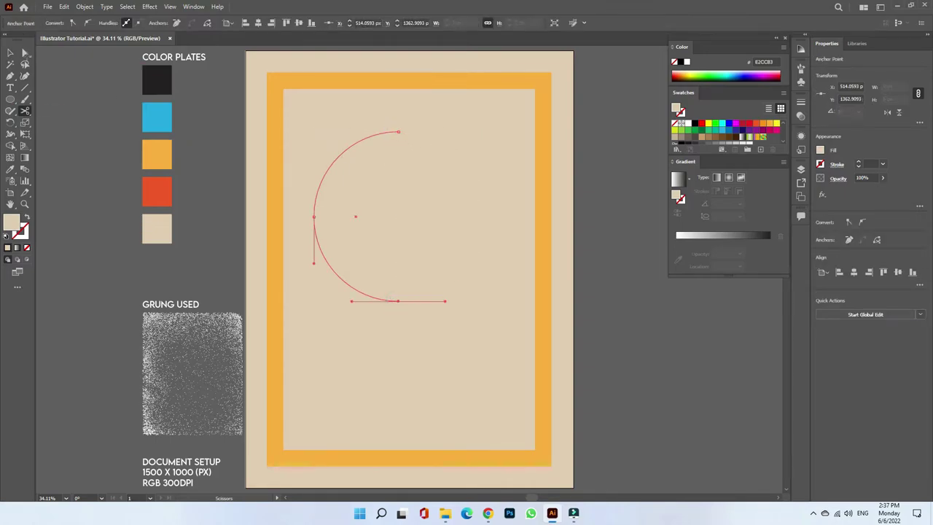
{"action": "left_click", "coordinate": [11, 52]}
{"action": "key", "text": "ctrl+z"}
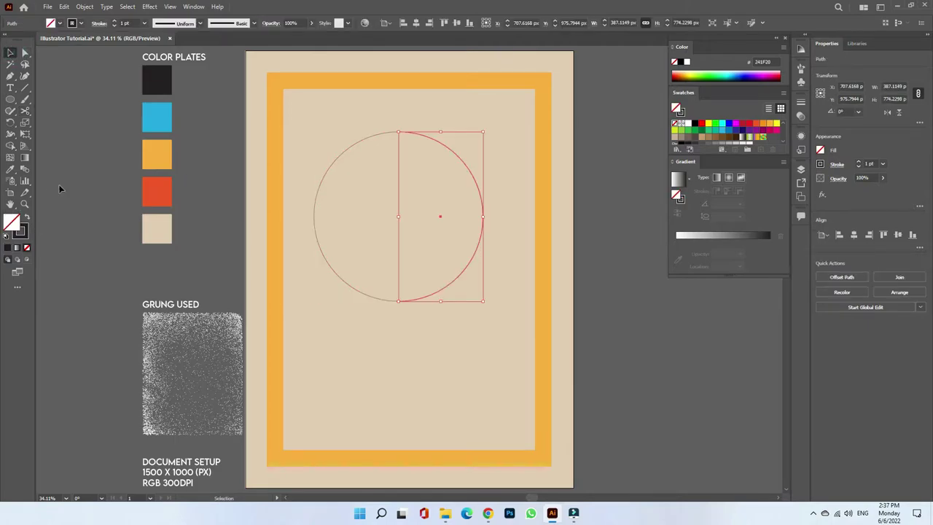
Step: Fill the right half blue and the left half orange
{"action": "left_click", "coordinate": [10, 169]}
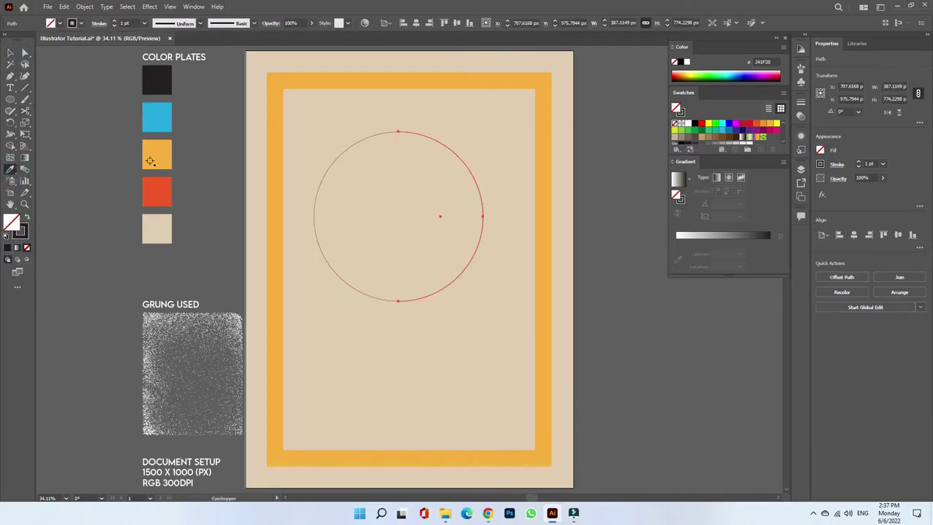
{"action": "left_click", "coordinate": [154, 131]}
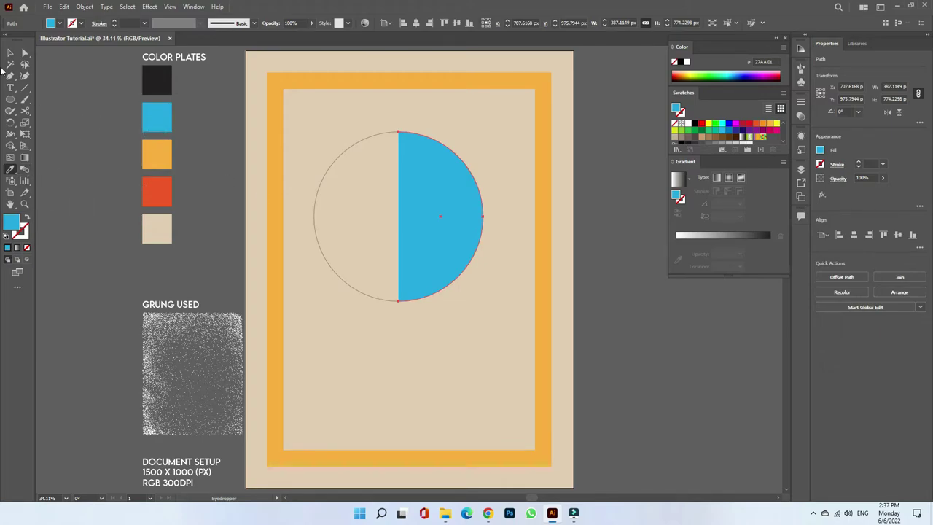
{"action": "left_click", "coordinate": [10, 52]}
{"action": "left_click", "coordinate": [328, 172]}
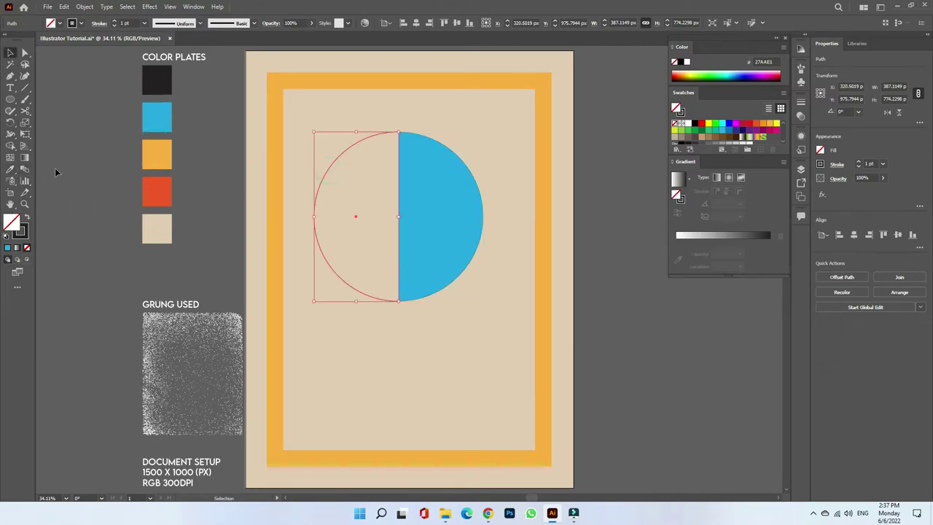
{"action": "left_click", "coordinate": [11, 170]}
{"action": "left_click", "coordinate": [150, 151]}
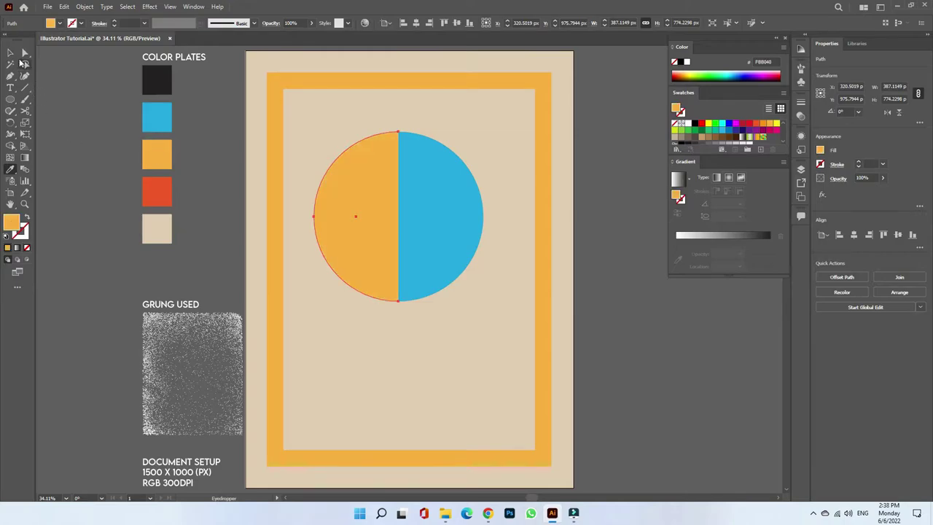
{"action": "left_click", "coordinate": [11, 53]}
{"action": "left_click", "coordinate": [89, 109]}
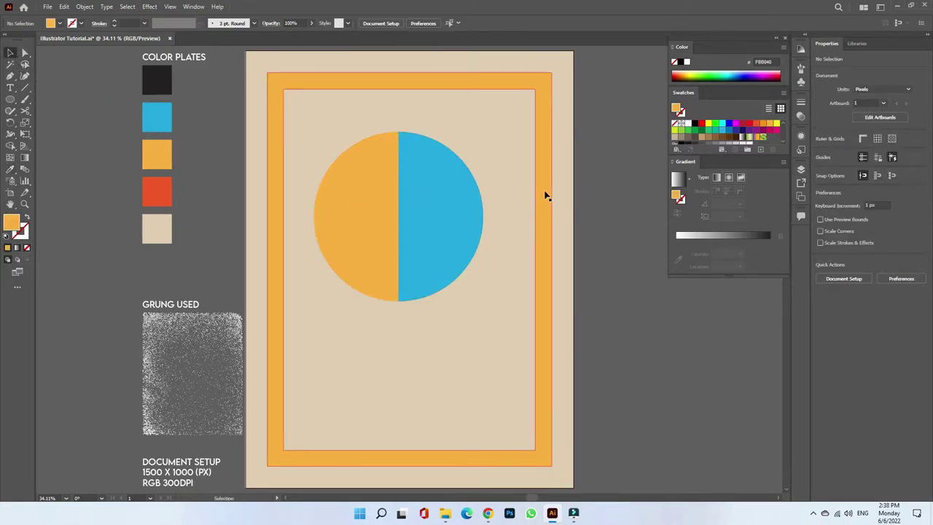
Step: Lock the orange frame in place
{"action": "left_click_drag", "start_coordinate": [585, 200], "coordinate": [502, 244]}
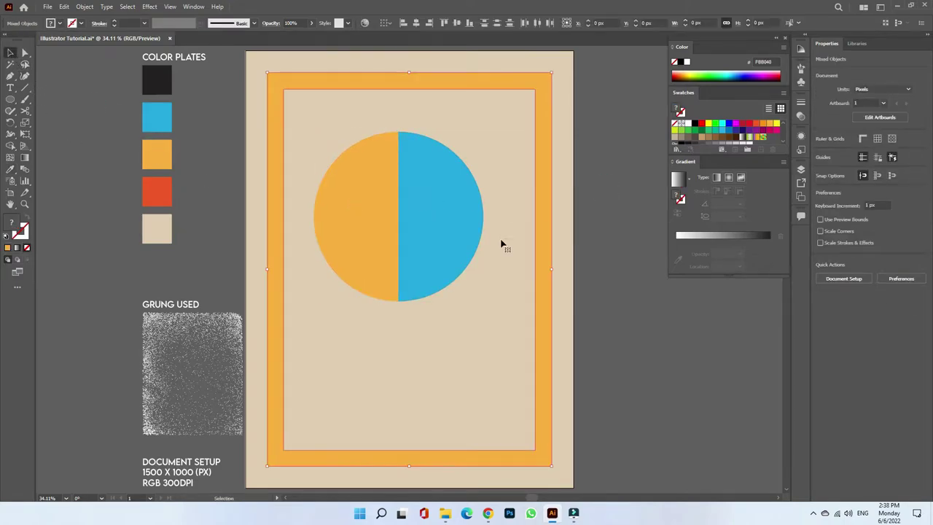
{"action": "left_click", "coordinate": [82, 6]}
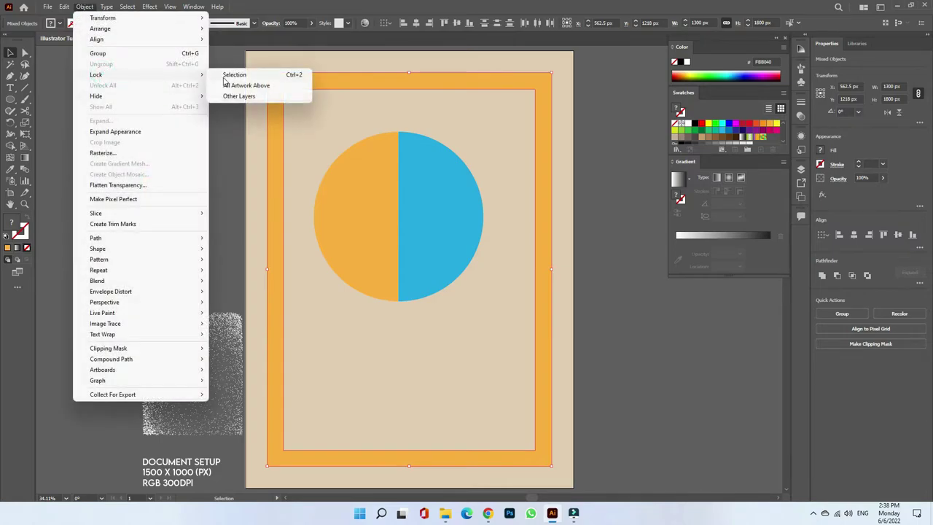
{"action": "left_click", "coordinate": [223, 74]}
Step: Group the two halves, centre them on the artboard, then ungroup them
{"action": "left_click", "coordinate": [433, 191]}
{"action": "left_click", "coordinate": [374, 202], "text": "shift"}
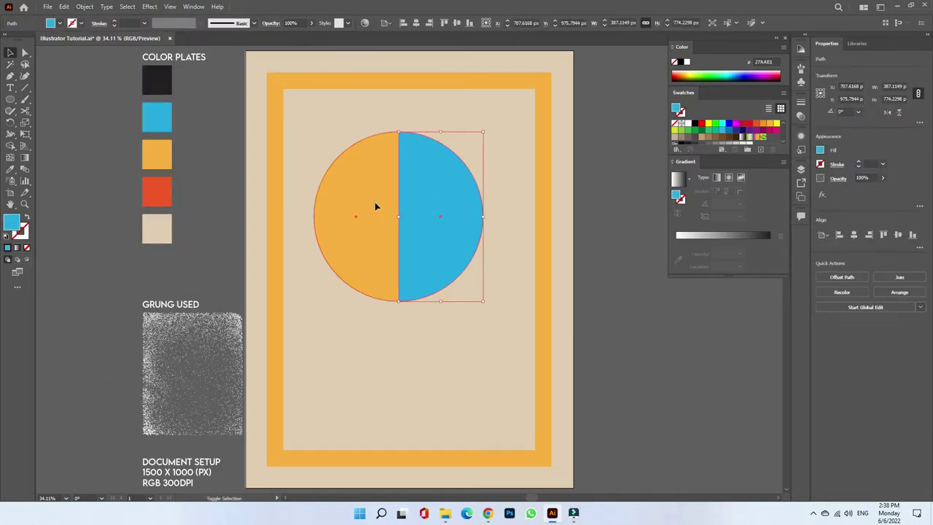
{"action": "right_click", "coordinate": [414, 208]}
{"action": "left_click", "coordinate": [446, 285]}
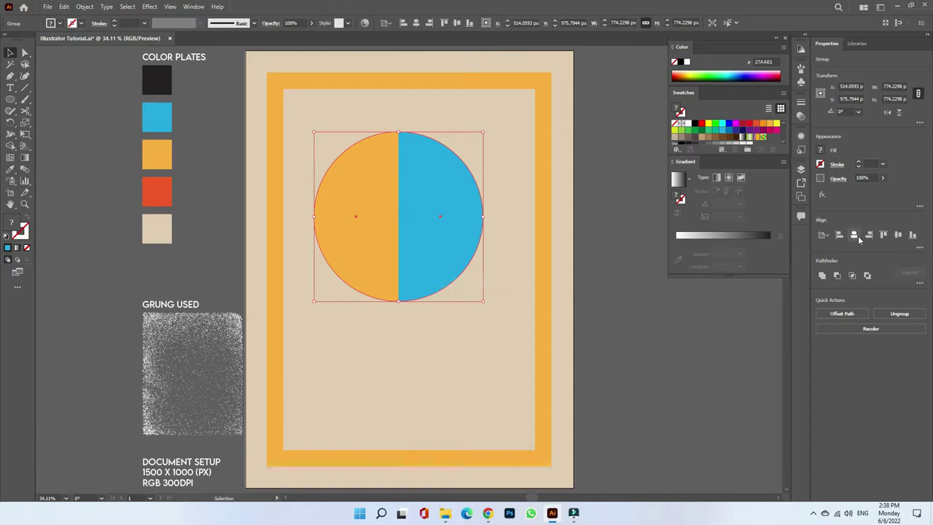
{"action": "left_click", "coordinate": [854, 235]}
{"action": "left_click", "coordinate": [898, 235]}
{"action": "left_click", "coordinate": [701, 337]}
{"action": "left_click", "coordinate": [455, 312]}
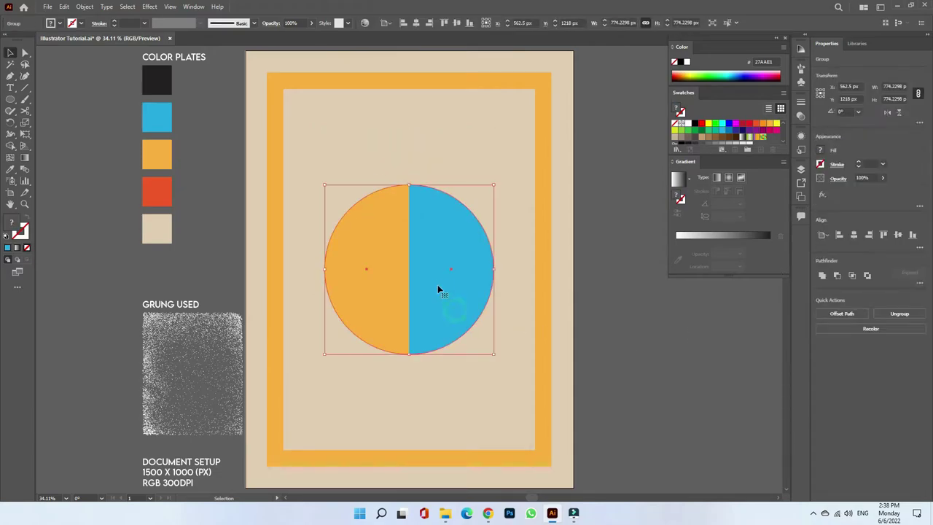
{"action": "right_click", "coordinate": [437, 284]}
{"action": "left_click", "coordinate": [464, 376]}
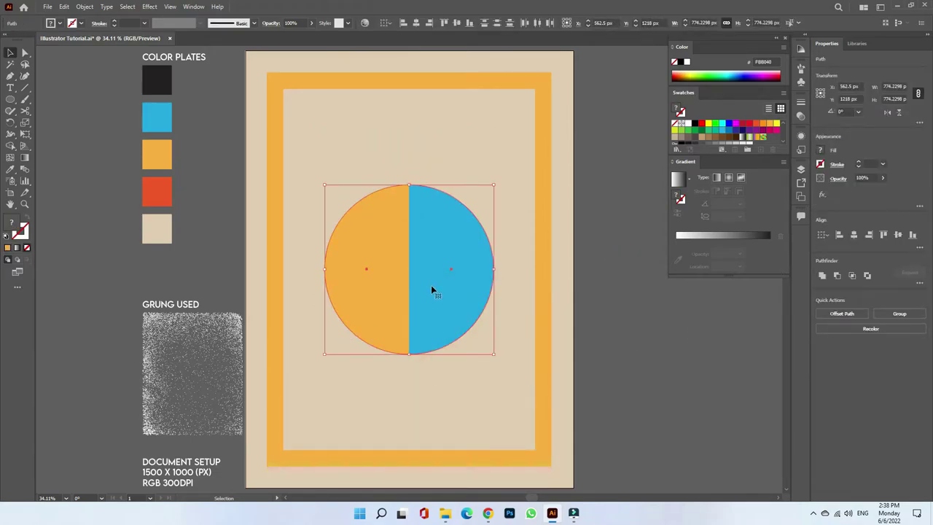
Step: Place a duplicate of the split circle beside the artboard on the right
{"action": "left_click_drag", "start_coordinate": [396, 261], "coordinate": [652, 334]}
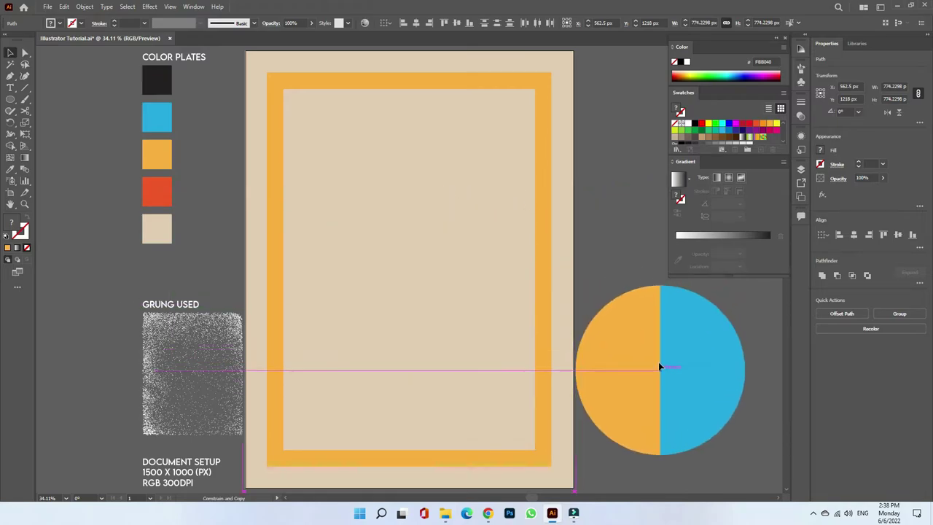
{"action": "left_click_drag", "start_coordinate": [652, 334], "coordinate": [663, 375]}
{"action": "left_click", "coordinate": [604, 245]}
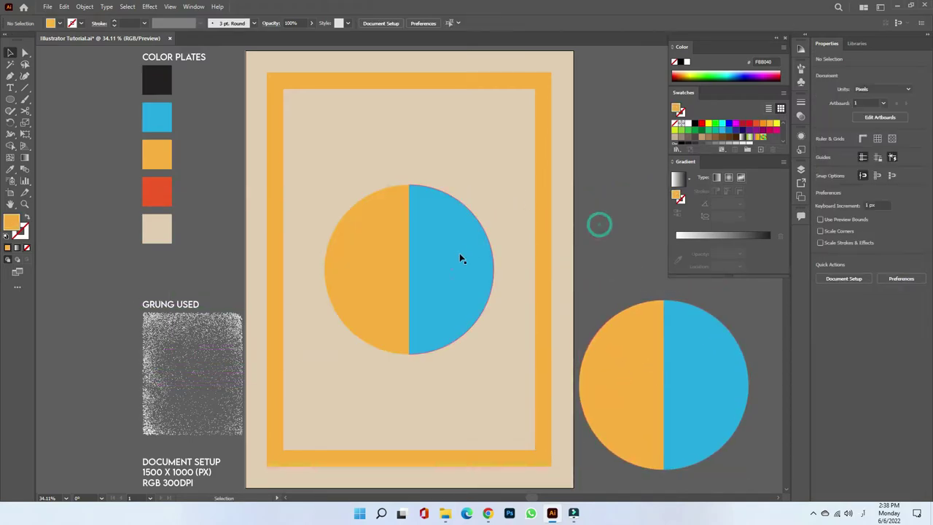
{"action": "left_click", "coordinate": [382, 262]}
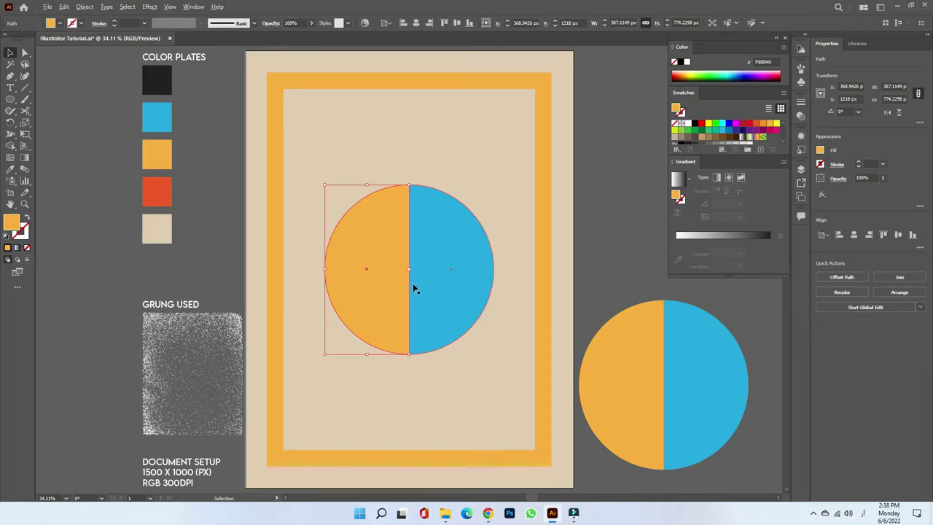
Step: Raise the orange half 387 px, its full height, above the blue half
{"action": "scroll", "coordinate": [413, 289], "scroll_direction": "up", "scroll_amount": 2}
{"action": "scroll", "coordinate": [413, 288], "scroll_direction": "up", "scroll_amount": 1}
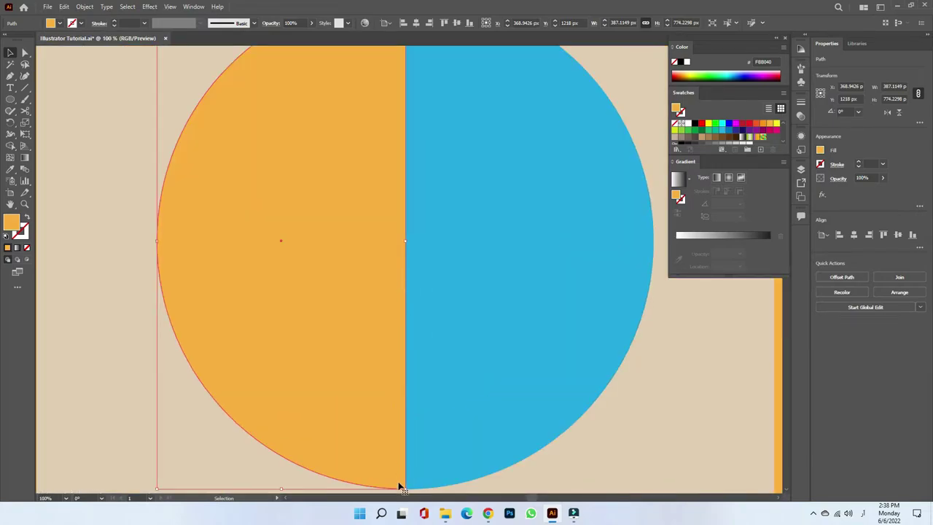
{"action": "left_click_drag", "start_coordinate": [399, 487], "coordinate": [406, 238]}
{"action": "scroll", "coordinate": [395, 312], "scroll_direction": "down", "scroll_amount": 2}
{"action": "scroll", "coordinate": [395, 313], "scroll_direction": "down", "scroll_amount": 2}
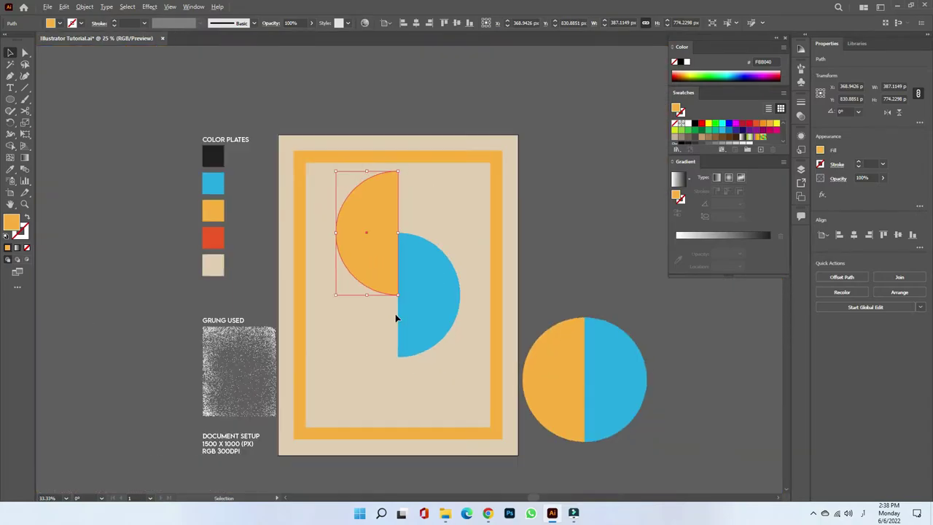
Step: Group the staggered halves and recentre the pair vertically on the poster
{"action": "left_click", "coordinate": [423, 323], "text": "shift"}
{"action": "right_click", "coordinate": [419, 311]}
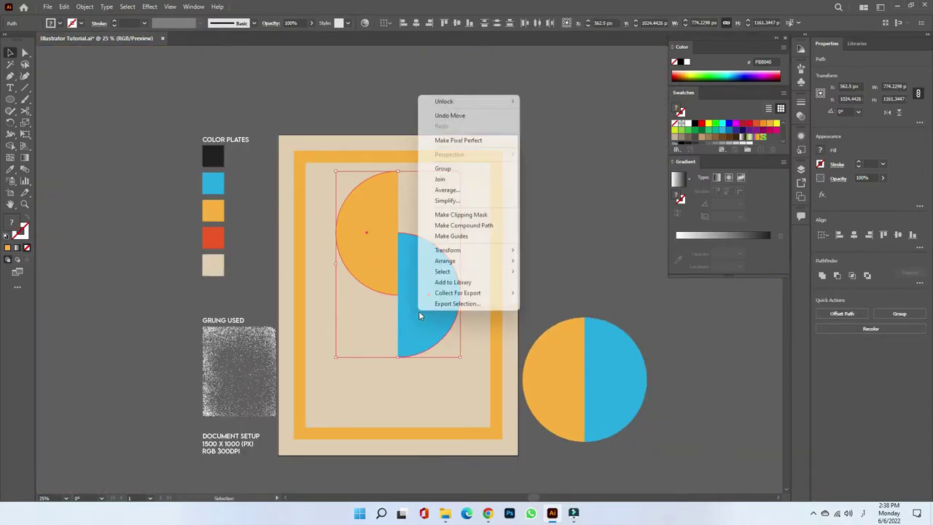
{"action": "left_click", "coordinate": [443, 168]}
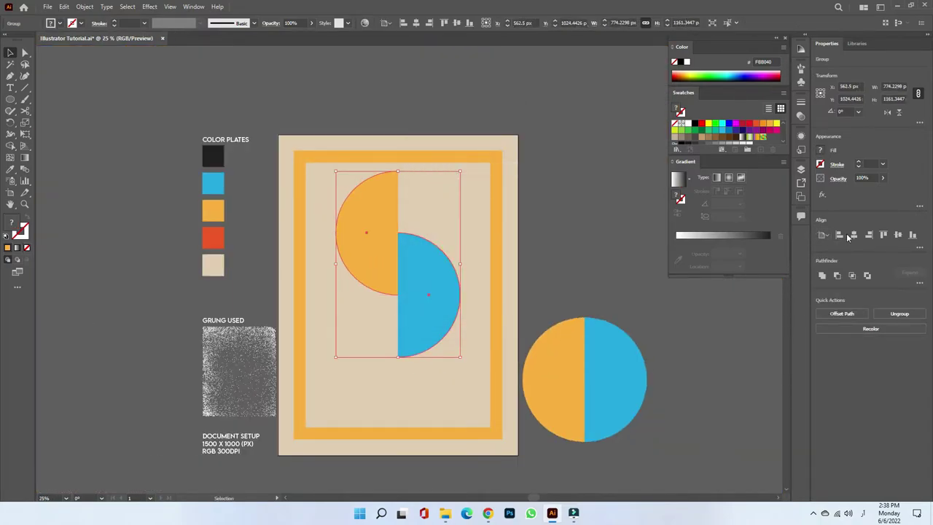
{"action": "left_click", "coordinate": [899, 235]}
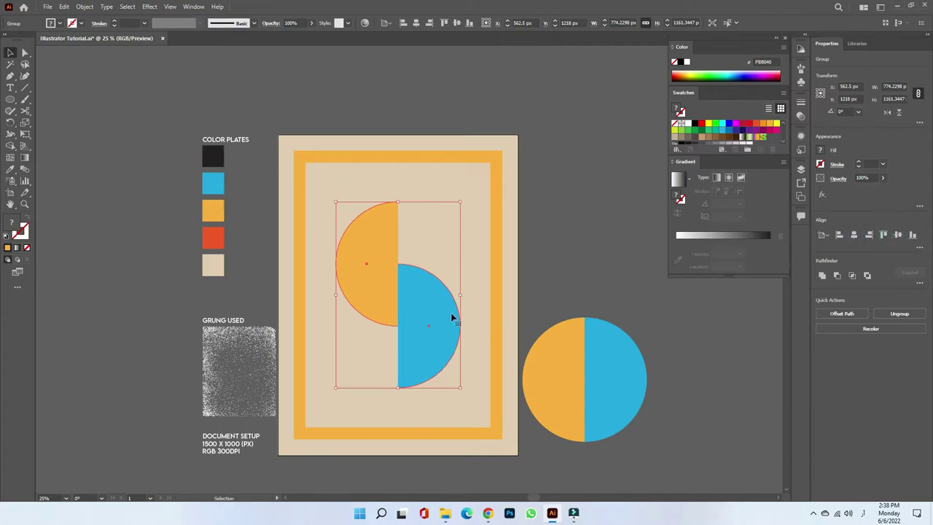
{"action": "right_click", "coordinate": [427, 307]}
{"action": "left_click", "coordinate": [577, 243]}
{"action": "scroll", "coordinate": [577, 247], "scroll_direction": "up", "scroll_amount": 2}
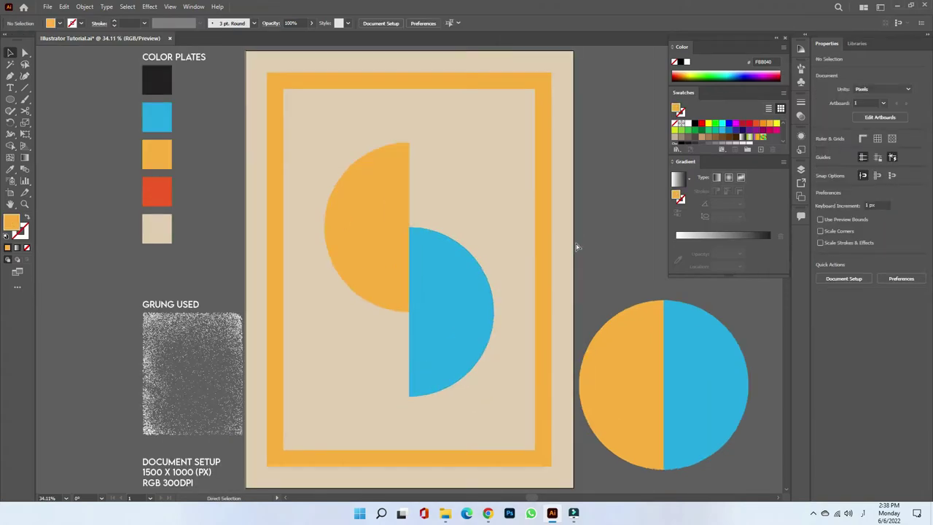
Step: Paste the red grunge texture and resize it to cover the orange half-circle
{"action": "key", "text": "ctrl+v"}
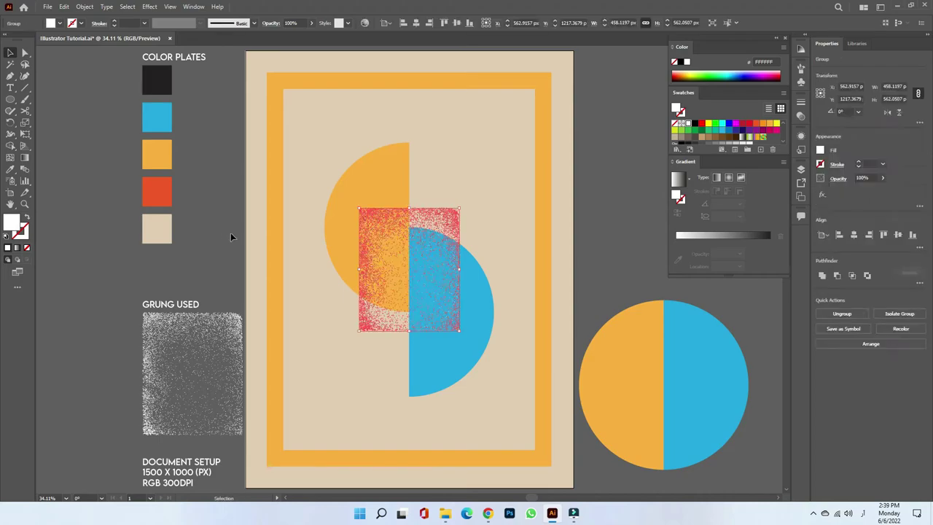
{"action": "left_click_drag", "start_coordinate": [442, 219], "coordinate": [288, 178]}
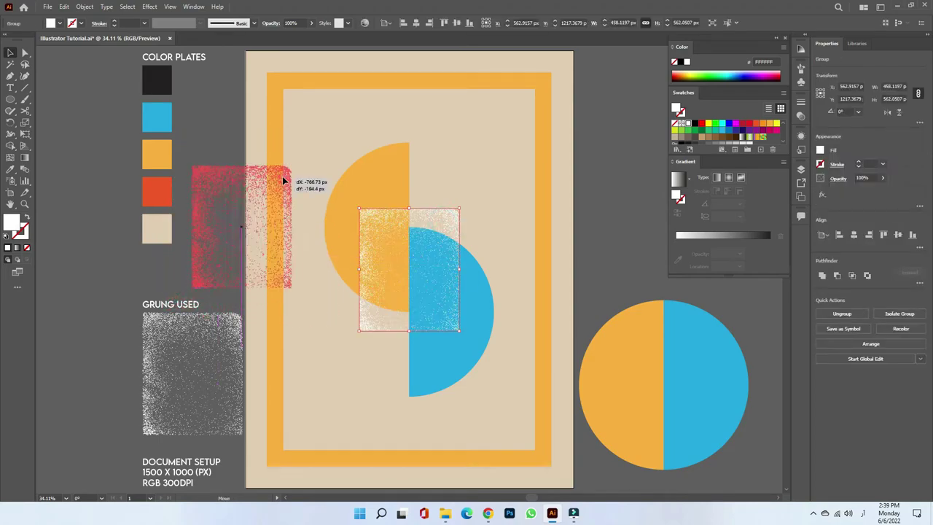
{"action": "mouse_move", "coordinate": [314, 289]}
{"action": "left_mouse_down"}
{"action": "mouse_move", "coordinate": [302, 291]}
{"action": "mouse_move", "coordinate": [341, 341]}
{"action": "left_mouse_up"}
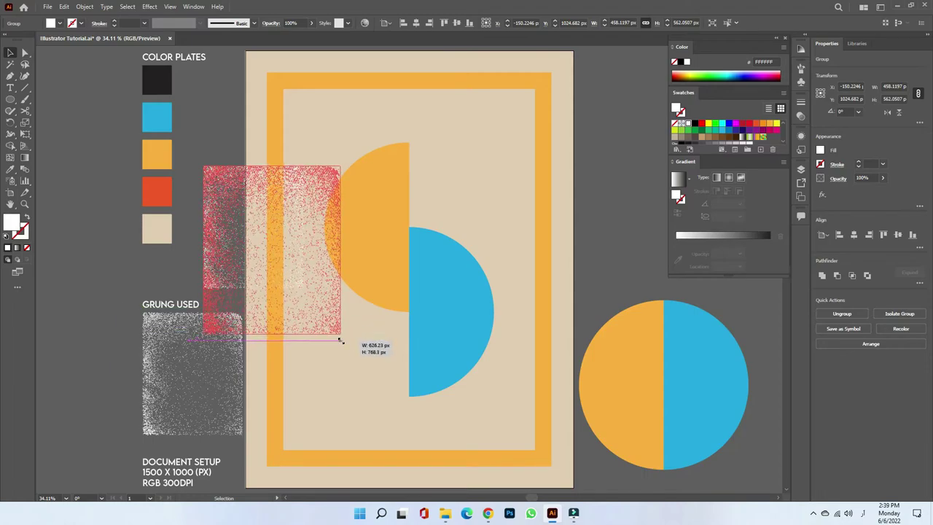
{"action": "mouse_move", "coordinate": [306, 192]}
{"action": "left_mouse_down"}
{"action": "mouse_move", "coordinate": [376, 153]}
{"action": "mouse_move", "coordinate": [434, 263]}
{"action": "left_mouse_up"}
{"action": "left_click_drag", "start_coordinate": [430, 307], "coordinate": [441, 318]}
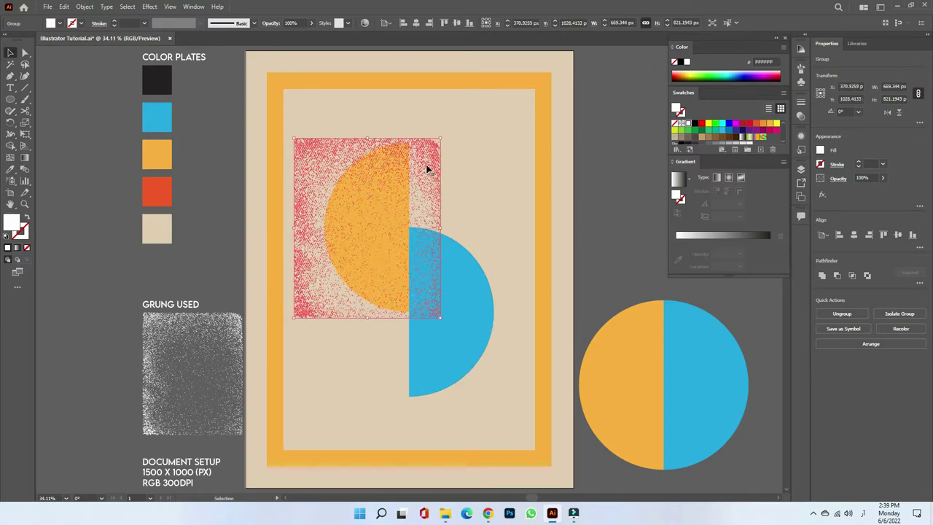
{"action": "left_click_drag", "start_coordinate": [419, 169], "coordinate": [306, 165]}
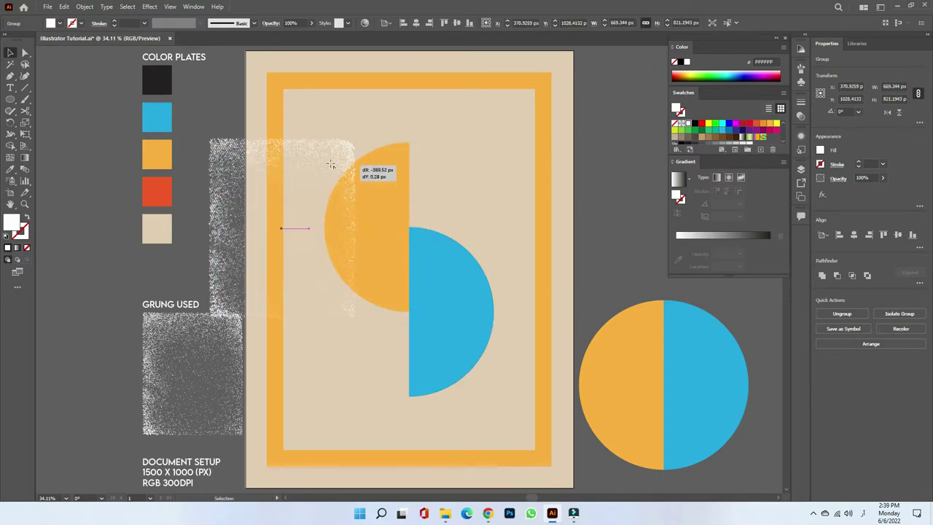
{"action": "left_click_drag", "start_coordinate": [365, 201], "coordinate": [365, 199]}
Step: Copy the orange half-circle and centre the grunge texture horizontally over it
{"action": "left_click", "coordinate": [365, 198]}
{"action": "left_click", "coordinate": [85, 6]}
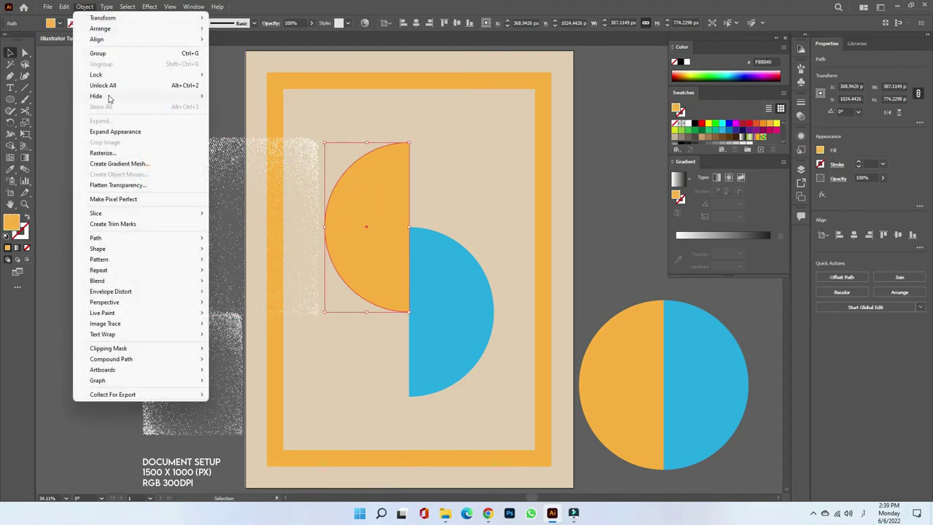
{"action": "key", "text": "Left"}
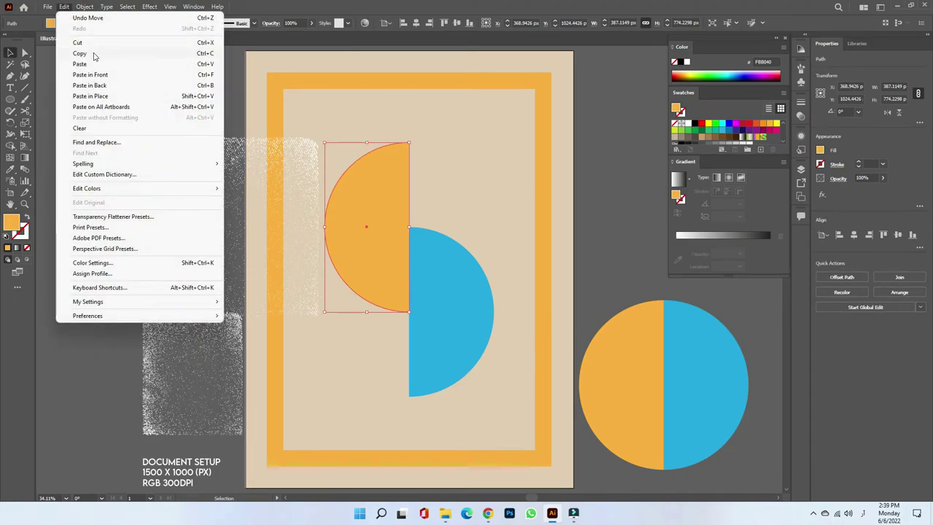
{"action": "left_click", "coordinate": [94, 53]}
{"action": "left_click", "coordinate": [267, 183]}
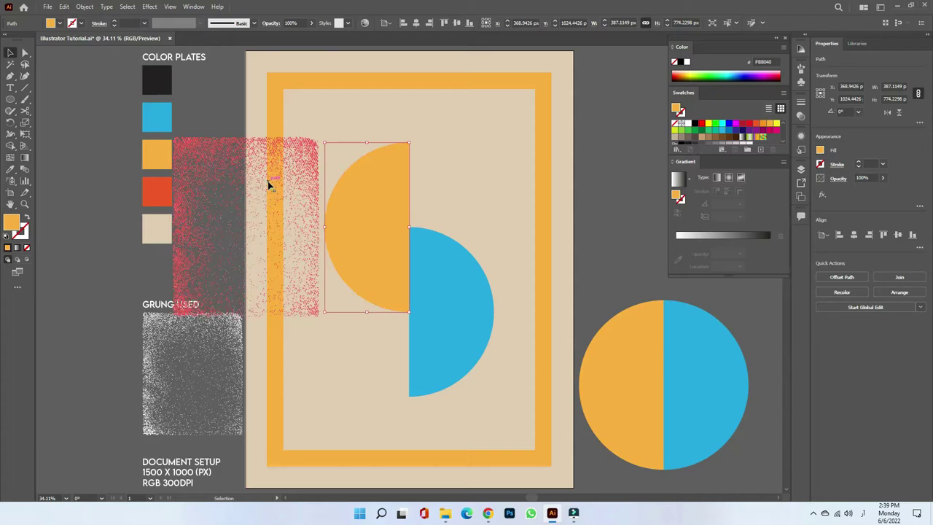
{"action": "left_click", "coordinate": [368, 197], "text": "shift"}
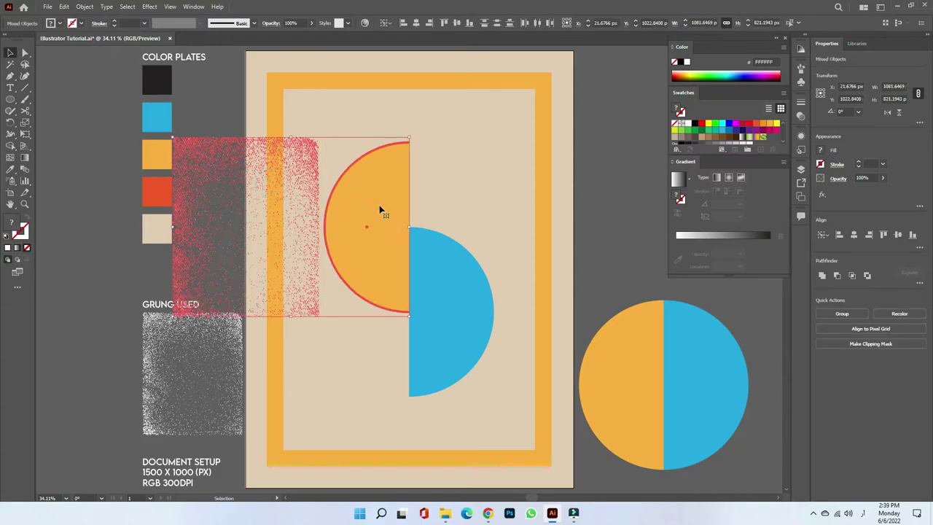
{"action": "left_click", "coordinate": [854, 235]}
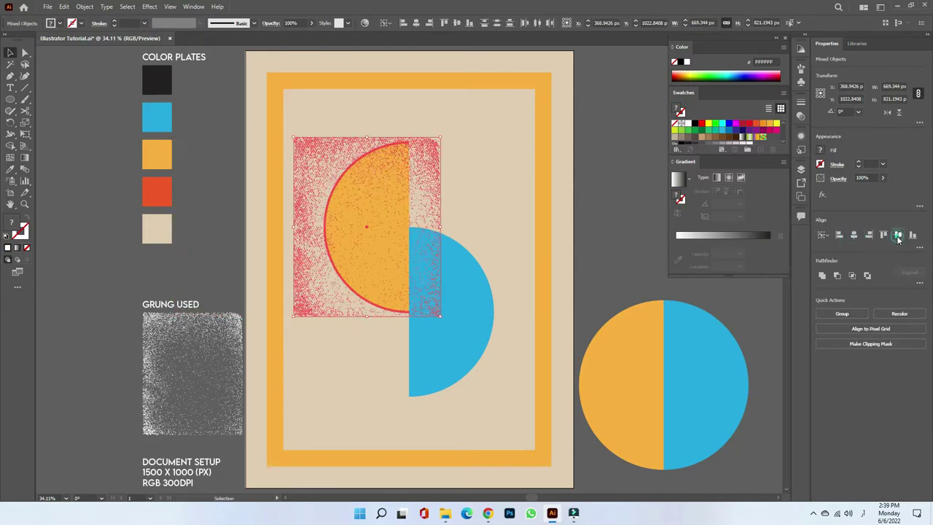
{"action": "left_click", "coordinate": [584, 216]}
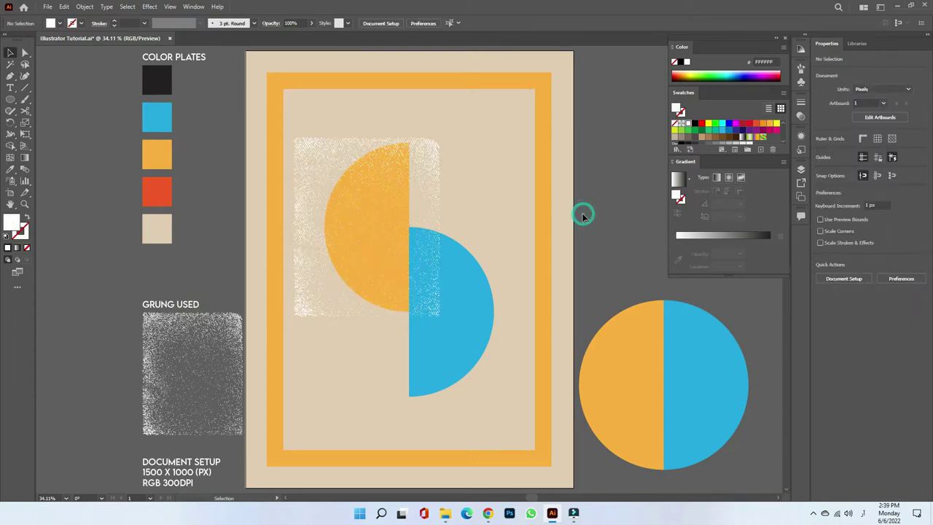
Step: Paste the orange half-circle copy in front; a trial grouping with the texture is undone
{"action": "left_click", "coordinate": [66, 6]}
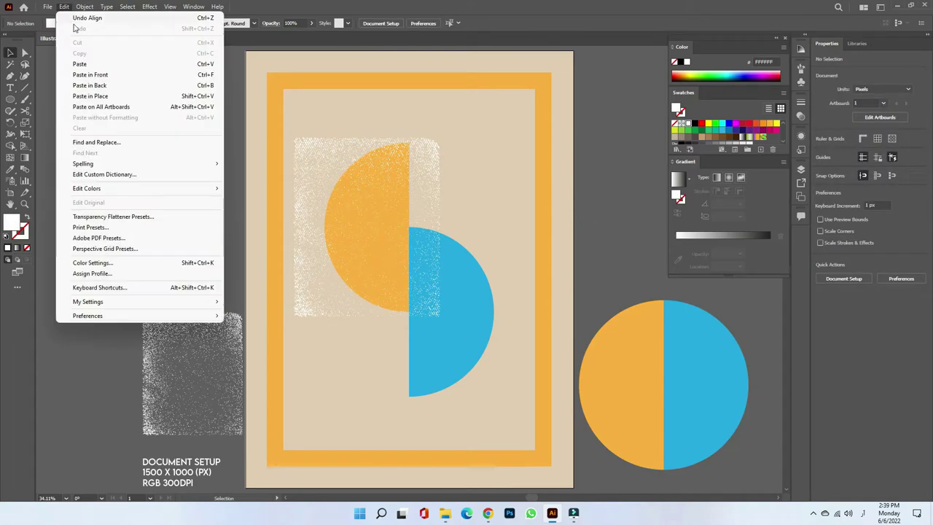
{"action": "left_click", "coordinate": [85, 76]}
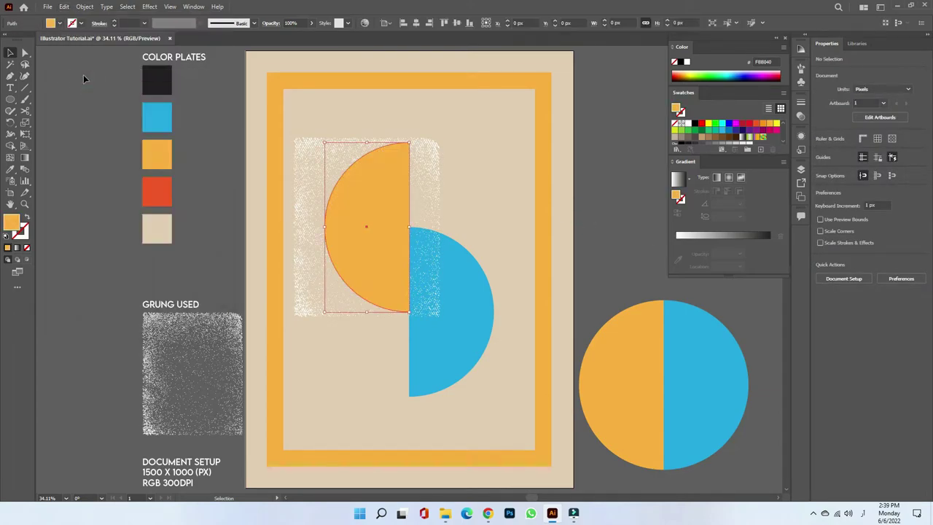
{"action": "left_click", "coordinate": [380, 191], "text": "shift"}
{"action": "right_click", "coordinate": [378, 188]}
{"action": "left_click", "coordinate": [403, 272]}
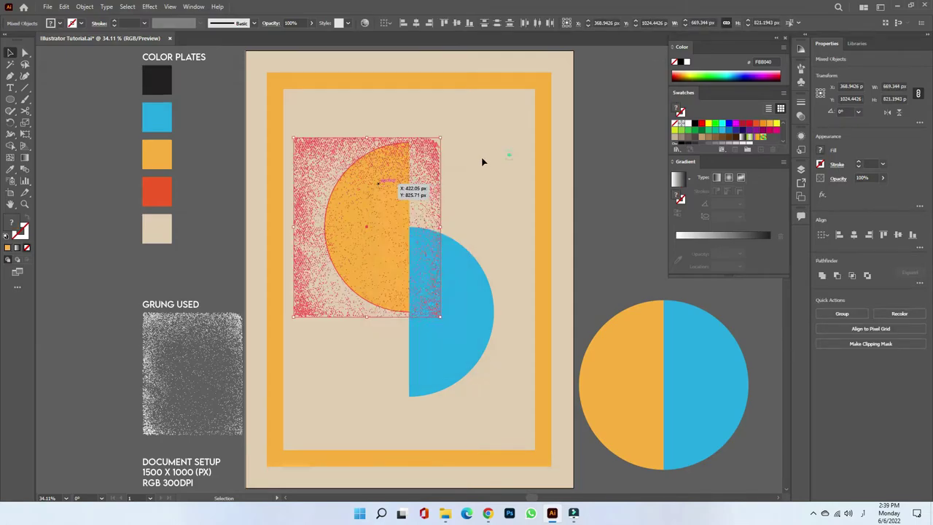
{"action": "left_click", "coordinate": [65, 6]}
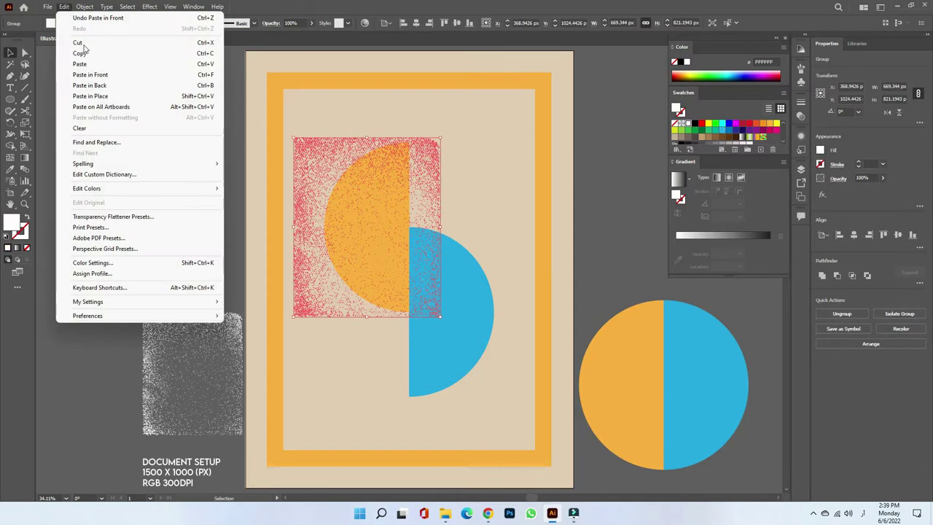
{"action": "left_click", "coordinate": [108, 71]}
Step: Clip the grunge texture inside the orange half-circle and move the spare texture down
{"action": "left_click", "coordinate": [338, 125]}
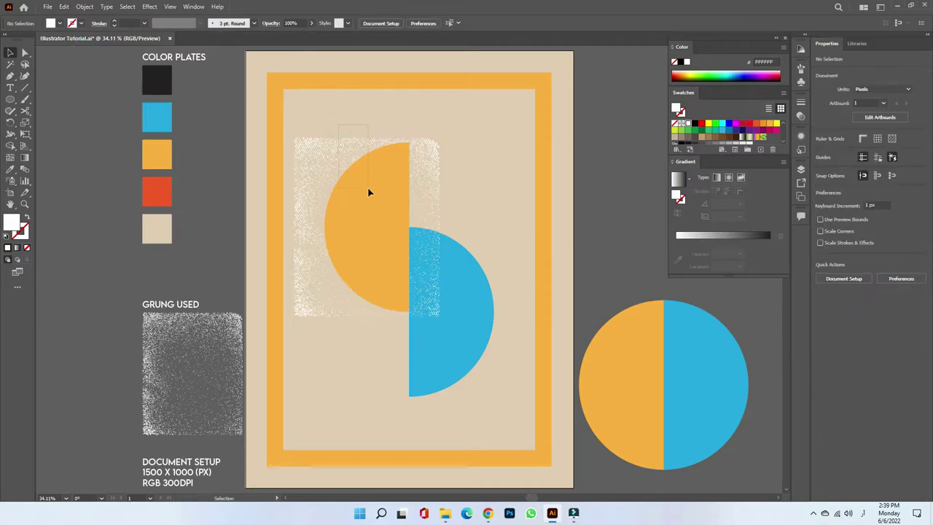
{"action": "left_click", "coordinate": [369, 189]}
{"action": "right_click", "coordinate": [364, 186]}
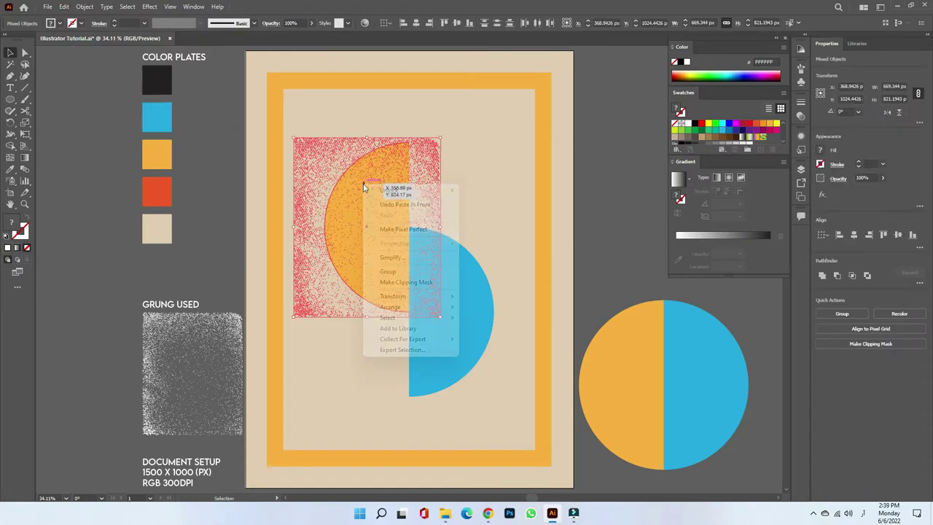
{"action": "left_click", "coordinate": [399, 285]}
{"action": "mouse_move", "coordinate": [430, 175]}
{"action": "left_mouse_down"}
{"action": "mouse_move", "coordinate": [378, 291]}
{"action": "mouse_move", "coordinate": [450, 325]}
{"action": "left_mouse_up"}
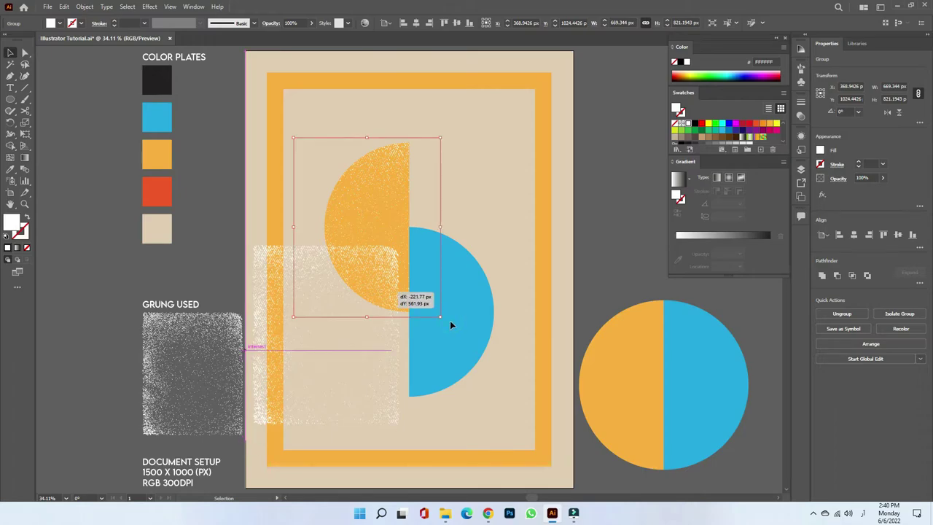
Step: Copy the blue half-circle and centre the spare grunge texture on it as key object
{"action": "left_click", "coordinate": [450, 326]}
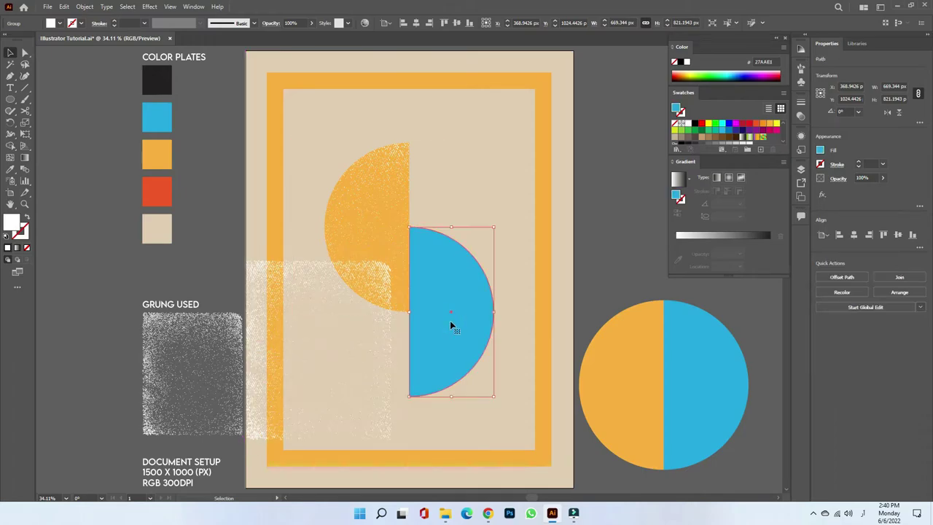
{"action": "left_click", "coordinate": [73, 9]}
{"action": "left_click", "coordinate": [90, 58]}
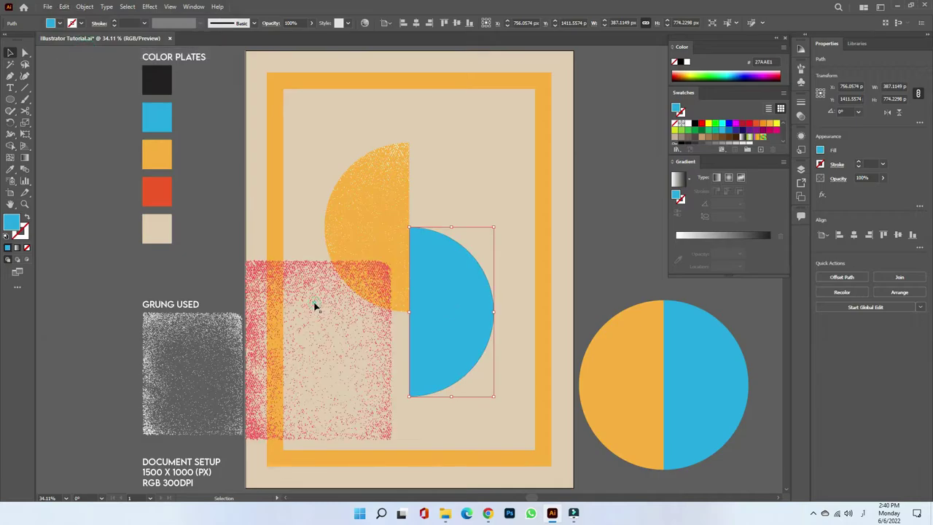
{"action": "left_click", "coordinate": [444, 316], "text": "shift"}
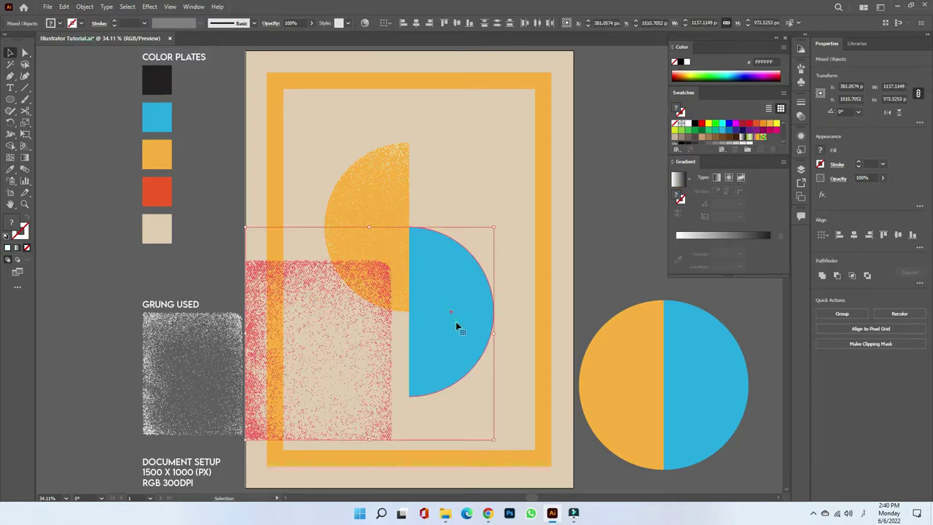
{"action": "left_click", "coordinate": [457, 326]}
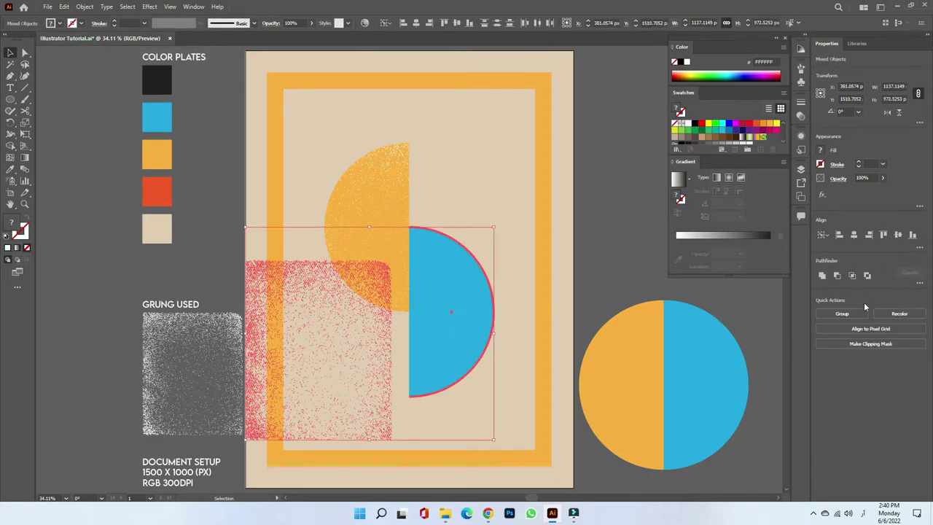
{"action": "left_click", "coordinate": [898, 235]}
Step: Paste a copy of the blue half-circle in front and clip the grunge texture inside it
{"action": "left_click", "coordinate": [614, 284]}
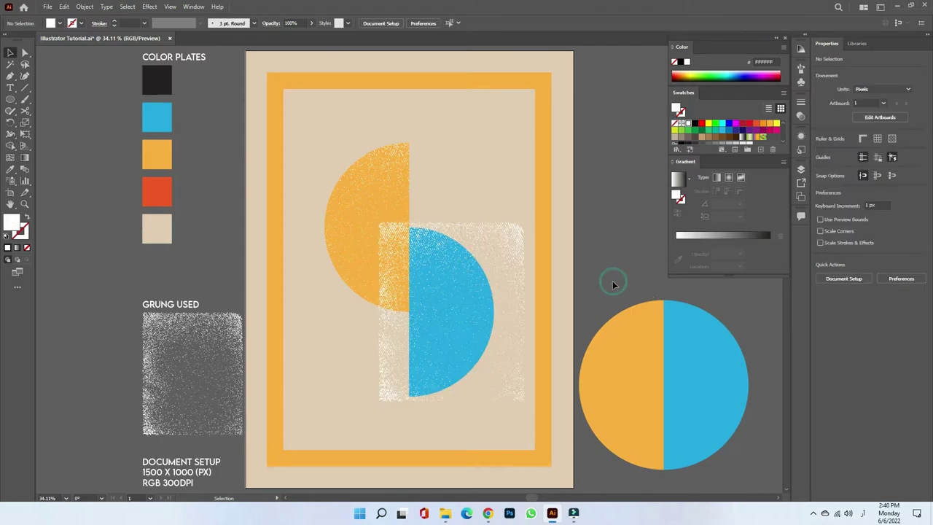
{"action": "left_click", "coordinate": [64, 7]}
{"action": "left_click", "coordinate": [77, 75]}
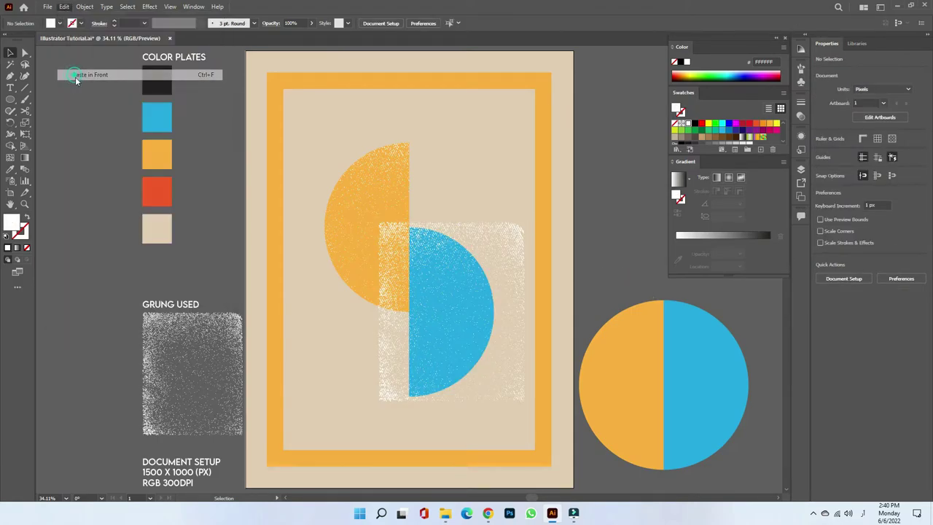
{"action": "left_click", "coordinate": [462, 316], "text": "shift"}
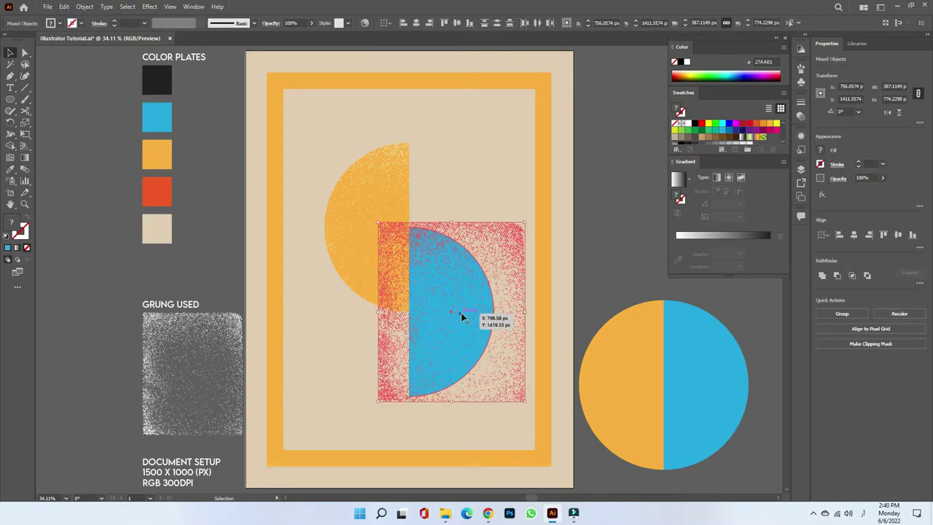
{"action": "right_click", "coordinate": [463, 277]}
{"action": "left_click", "coordinate": [498, 373]}
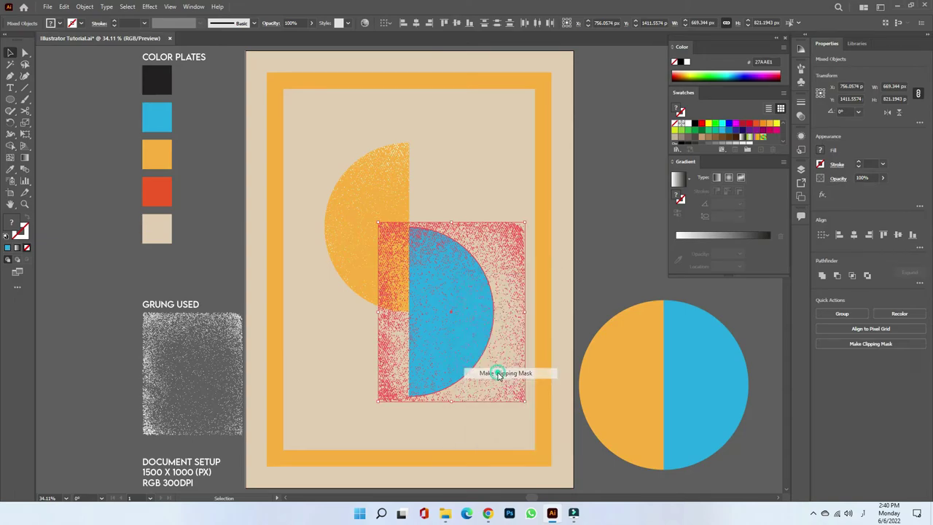
Step: Zoom in to inspect both textured half-circles, then return to full view and select the side circle
{"action": "left_click", "coordinate": [605, 265]}
{"action": "left_click_drag", "start_coordinate": [424, 218], "coordinate": [554, 337]}
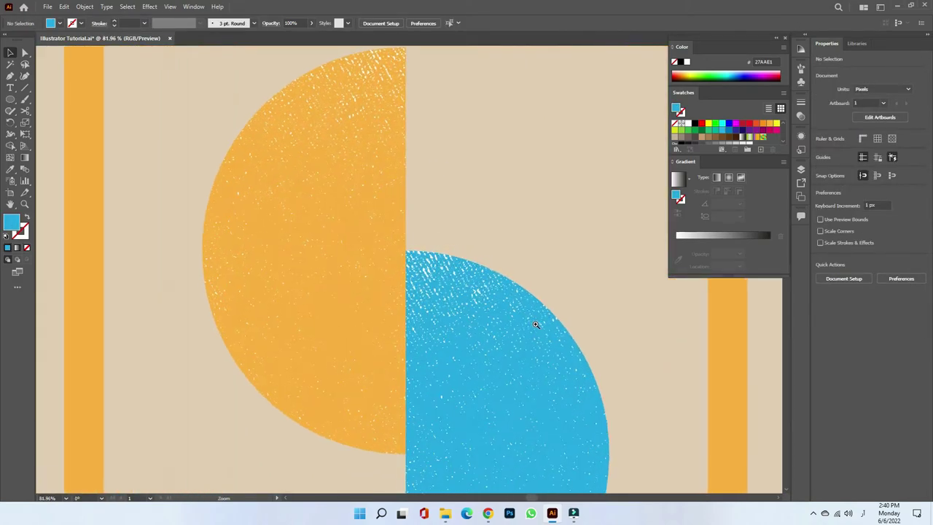
{"action": "key", "text": "ctrl+0"}
{"action": "left_click", "coordinate": [487, 308]}
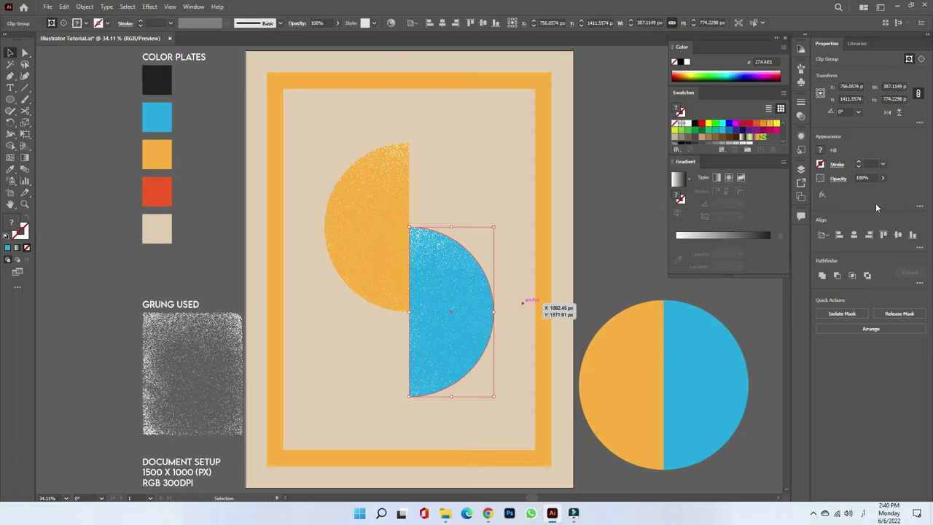
{"action": "left_click", "coordinate": [902, 85]}
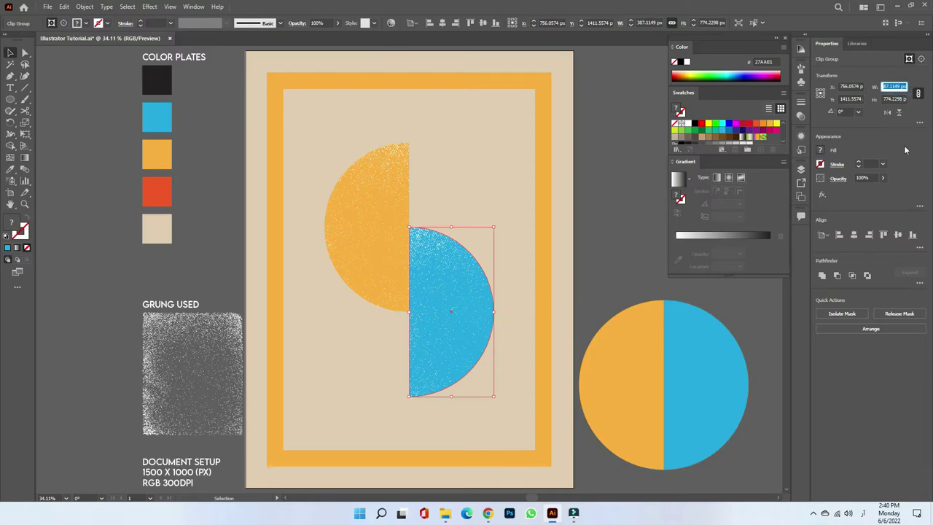
{"action": "key", "text": "ctrl+z"}
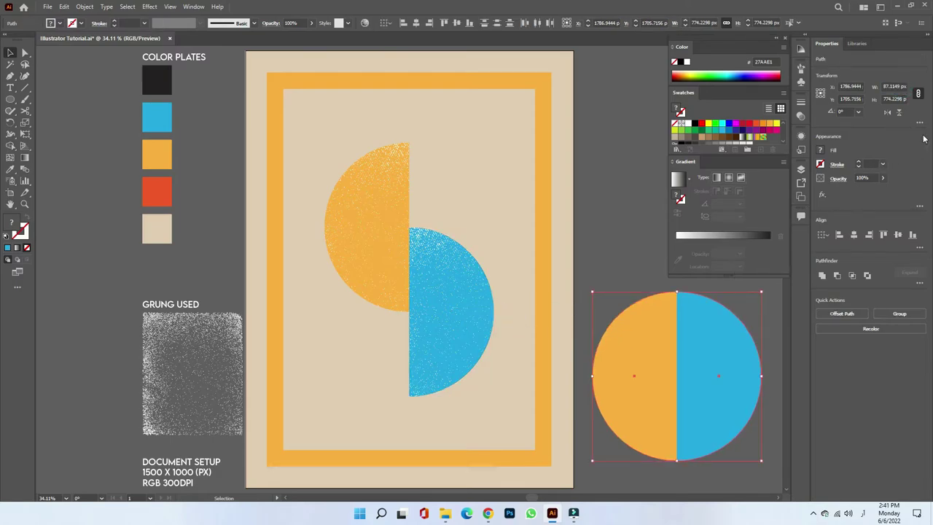
Step: Shrink the two-colour circle to half size (about 387 px) and place a copy below it
{"action": "key", "text": "Return"}
{"action": "left_click", "coordinate": [619, 299]}
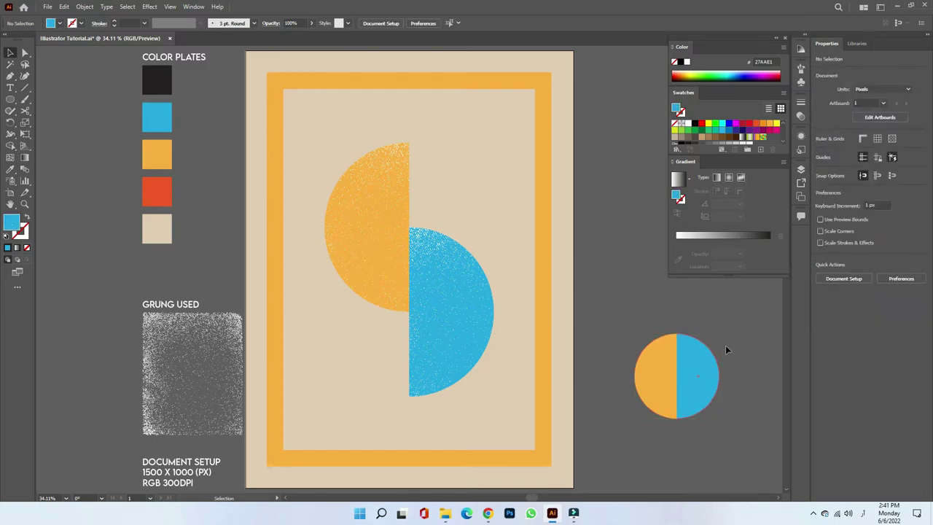
{"action": "mouse_move", "coordinate": [660, 379]}
{"action": "left_mouse_down"}
{"action": "mouse_move", "coordinate": [624, 317]}
{"action": "mouse_move", "coordinate": [625, 442]}
{"action": "left_mouse_up"}
Step: Make the lower circle's left half black by sampling the black colour plate
{"action": "left_click", "coordinate": [606, 401]}
{"action": "left_click", "coordinate": [10, 169]}
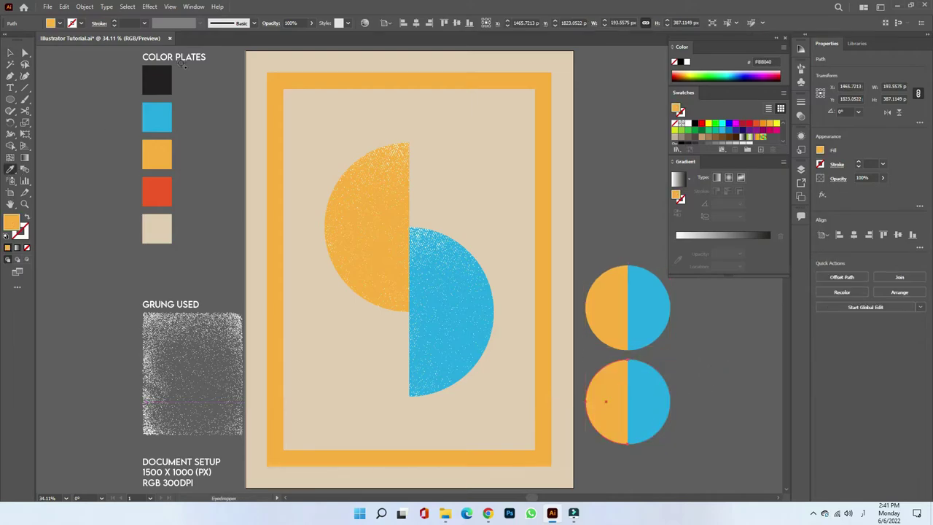
{"action": "left_click", "coordinate": [157, 79]}
{"action": "left_click", "coordinate": [10, 54]}
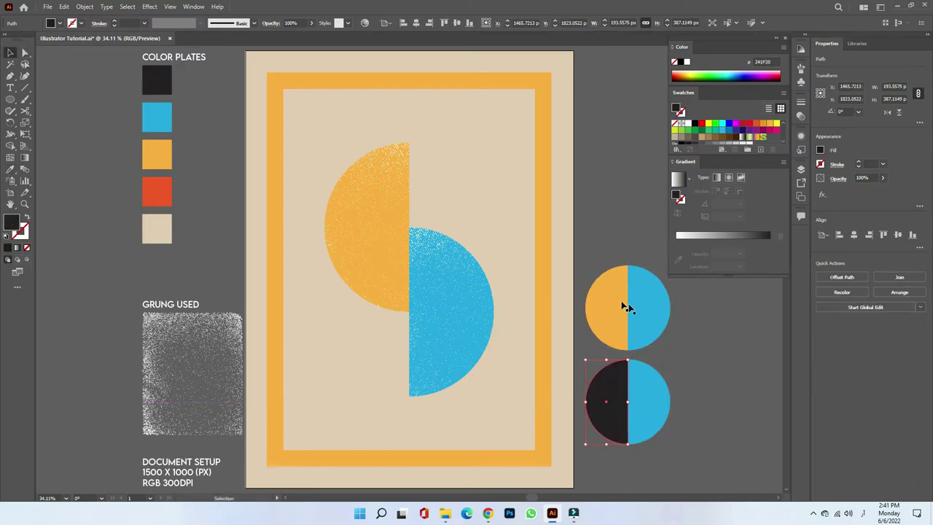
{"action": "left_click", "coordinate": [650, 315]}
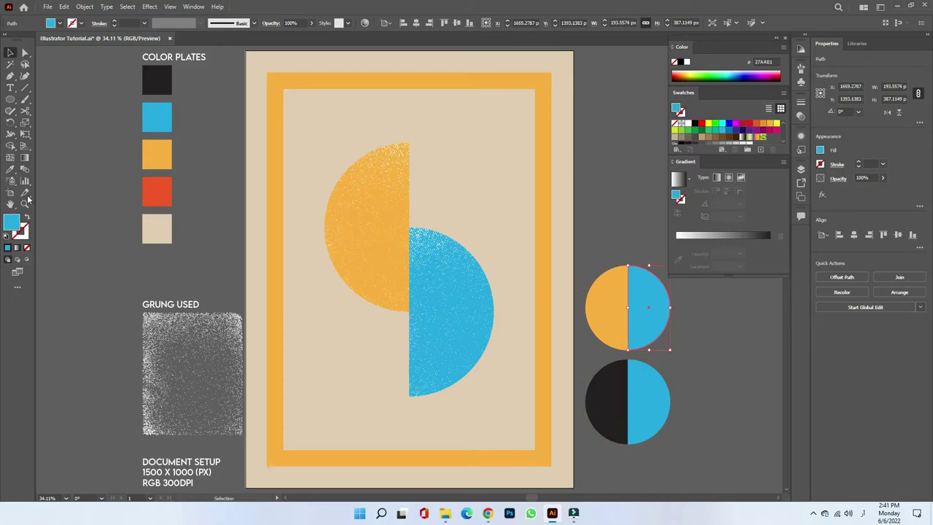
Step: Turn the upper circle's right half red and paste the grunge texture over it
{"action": "left_click", "coordinate": [10, 169]}
{"action": "left_click", "coordinate": [156, 192]}
{"action": "key", "text": "ctrl+plus"}
{"action": "key", "text": "ctrl+plus"}
{"action": "key", "text": "ctrl+v"}
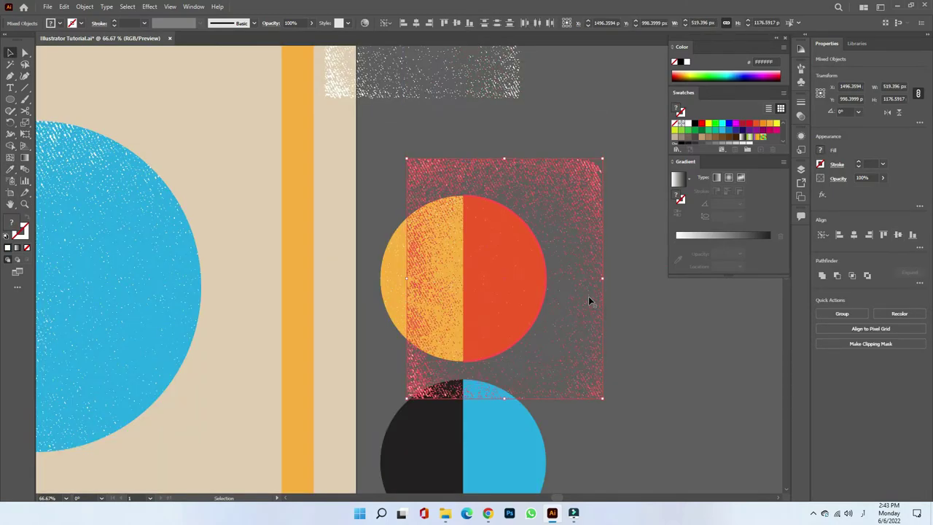
Step: Clip the grunge texture inside the orange and red circle with Make Clipping Mask
{"action": "left_click", "coordinate": [611, 298]}
{"action": "left_click", "coordinate": [64, 7]}
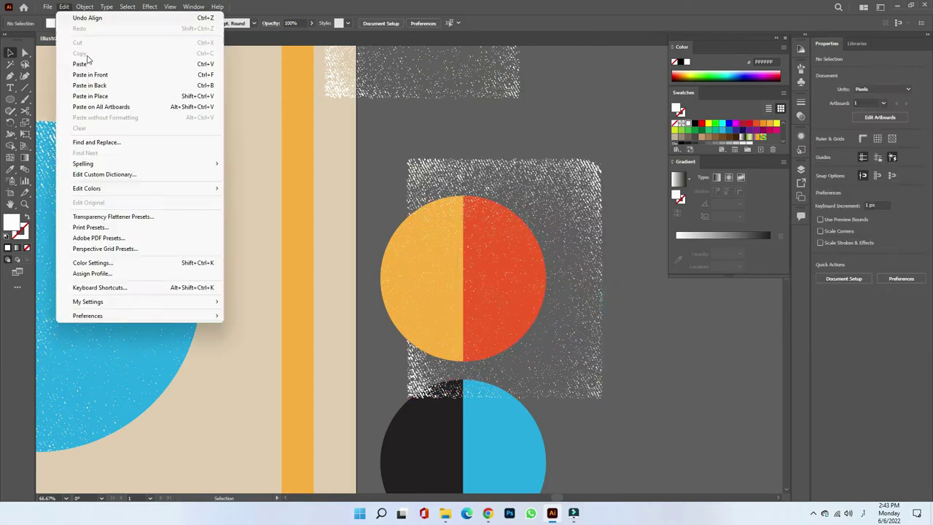
{"action": "key", "text": "Escape"}
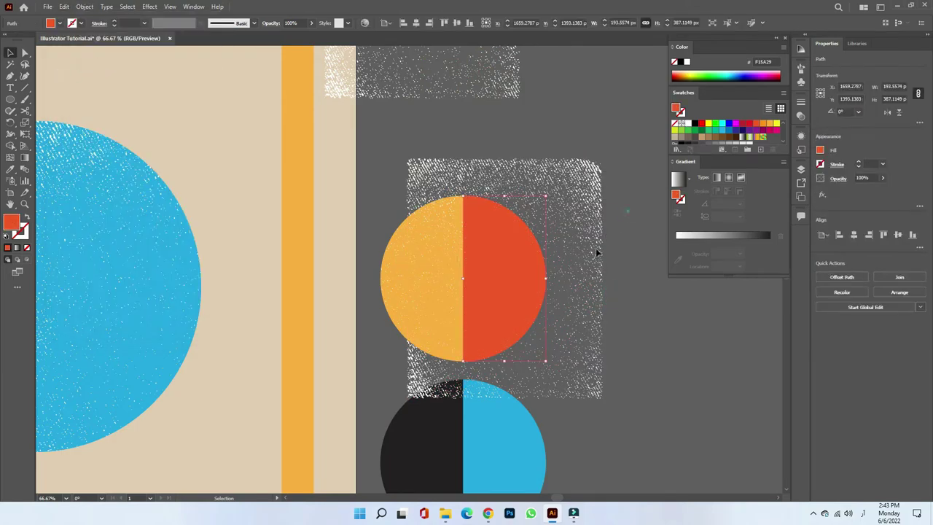
{"action": "left_click", "coordinate": [528, 253]}
{"action": "right_click", "coordinate": [530, 255]}
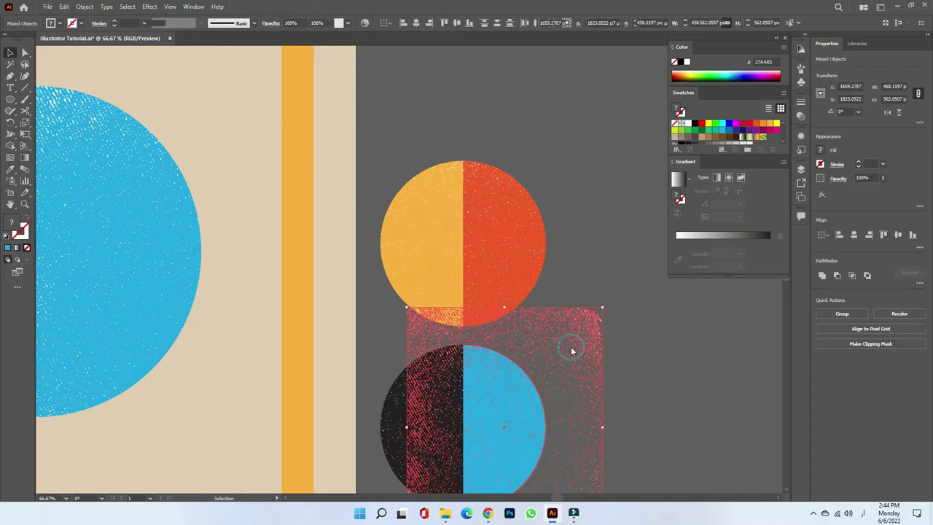
{"action": "key", "text": "ctrl+7"}
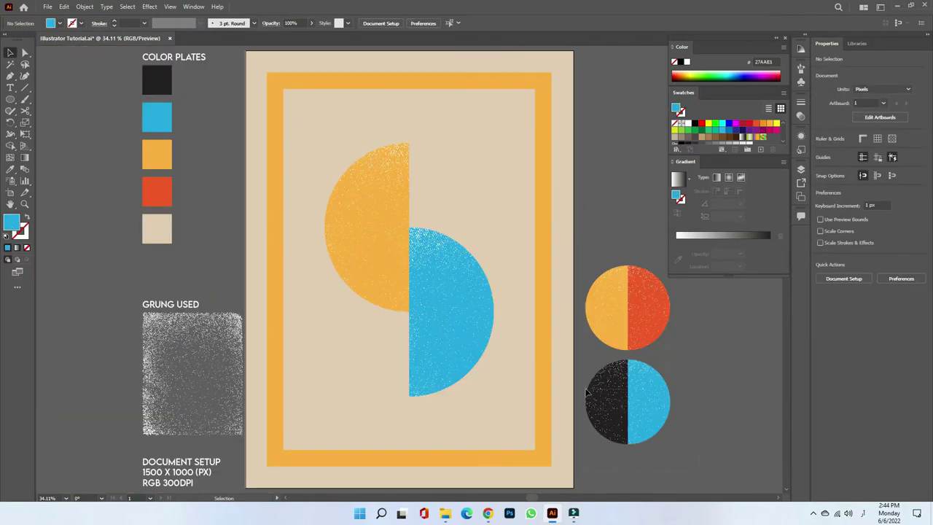
Step: Centre the orange/red circle horizontally and vertically on the blue half-circle
{"action": "left_click", "coordinate": [596, 390]}
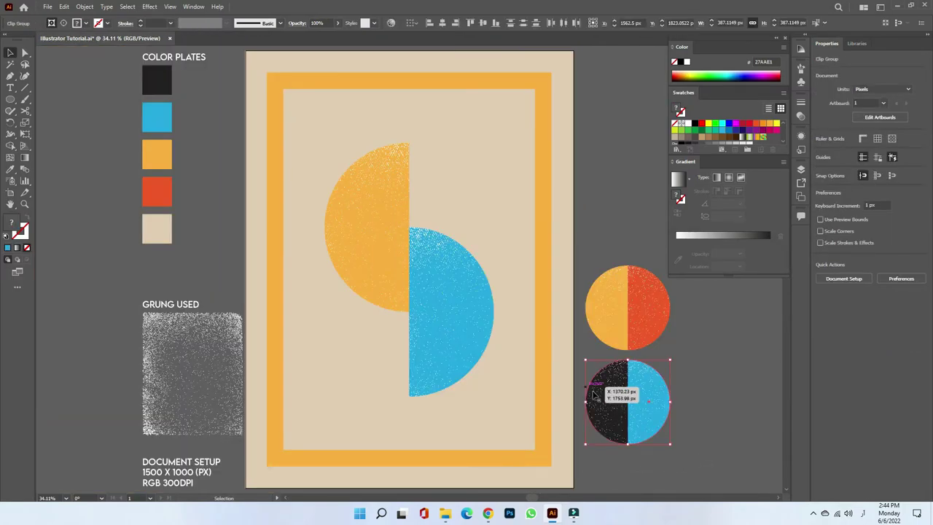
{"action": "left_click", "coordinate": [84, 7]}
{"action": "left_click", "coordinate": [99, 56]}
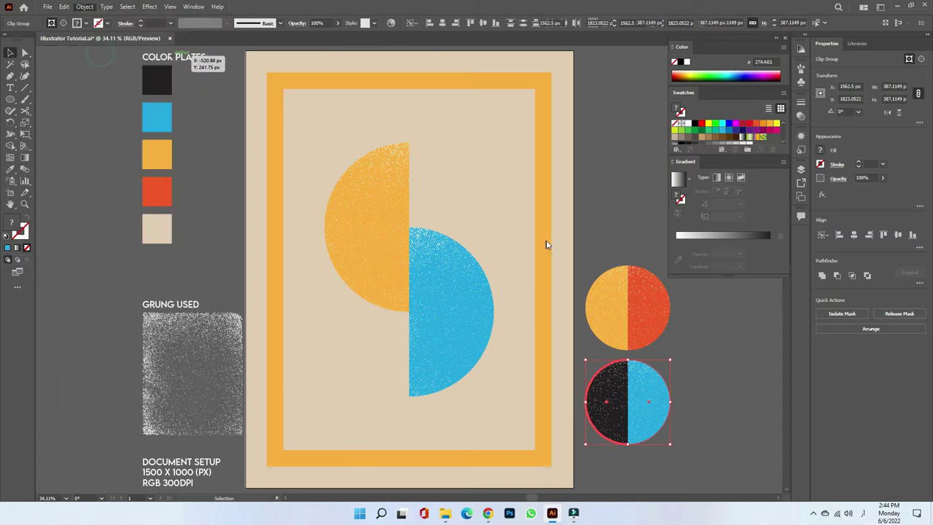
{"action": "left_click", "coordinate": [650, 303]}
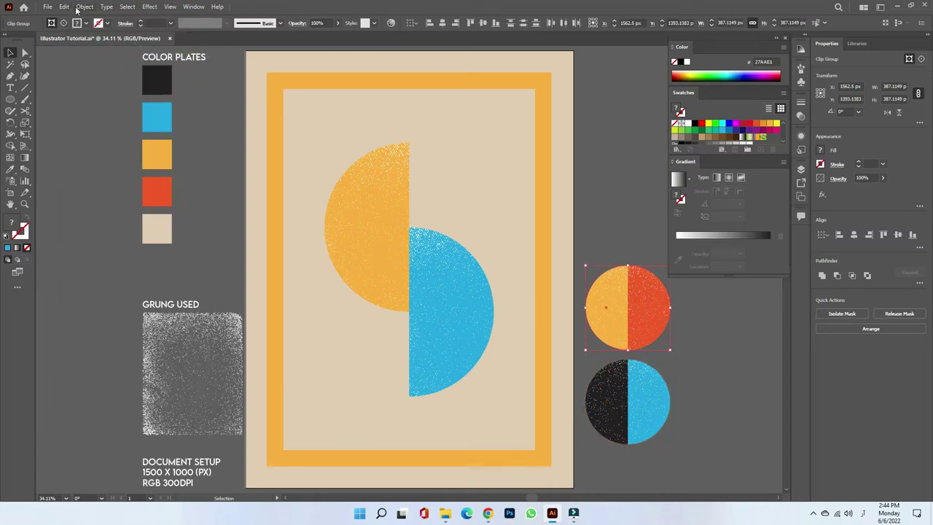
{"action": "left_click", "coordinate": [78, 8]}
{"action": "left_click", "coordinate": [99, 50]}
{"action": "left_click", "coordinate": [454, 314], "text": "shift"}
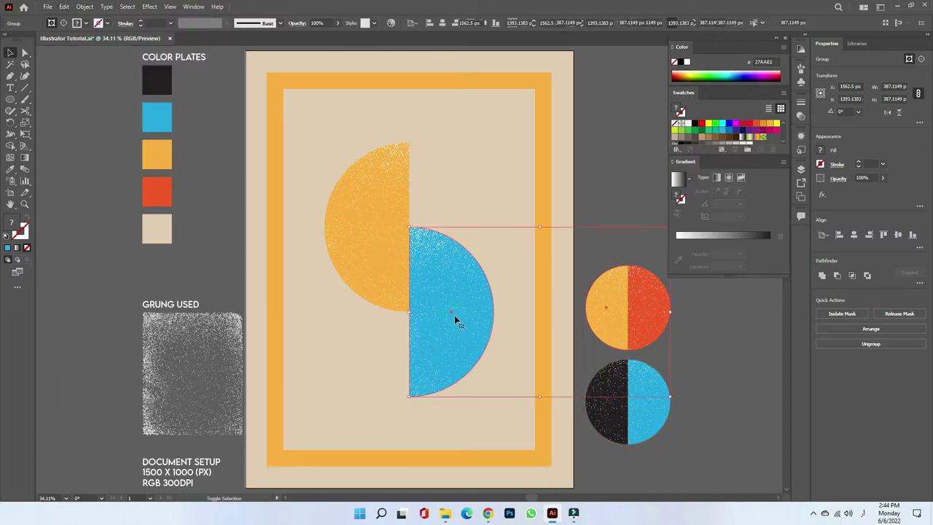
{"action": "left_click", "coordinate": [853, 235]}
{"action": "left_click", "coordinate": [898, 235]}
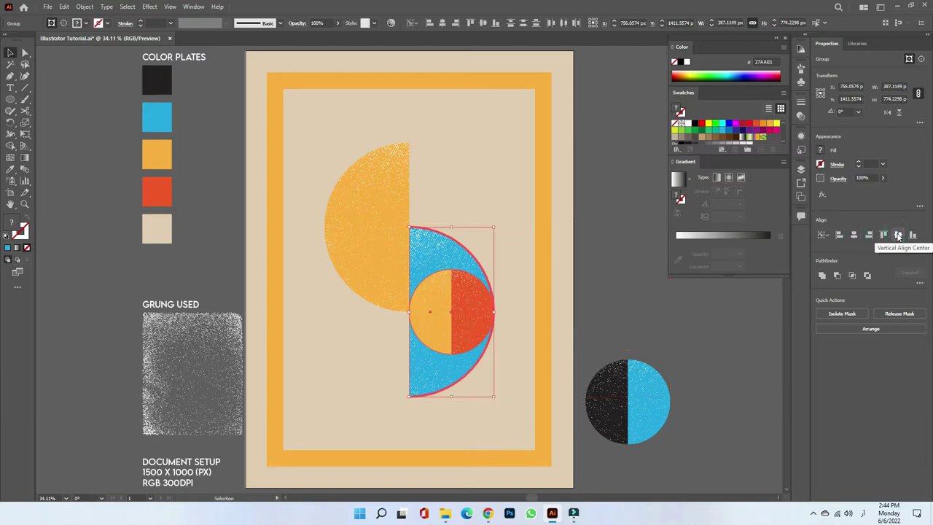
Step: Centre the black/blue circle horizontally and vertically on the orange half-circle
{"action": "left_click", "coordinate": [621, 422]}
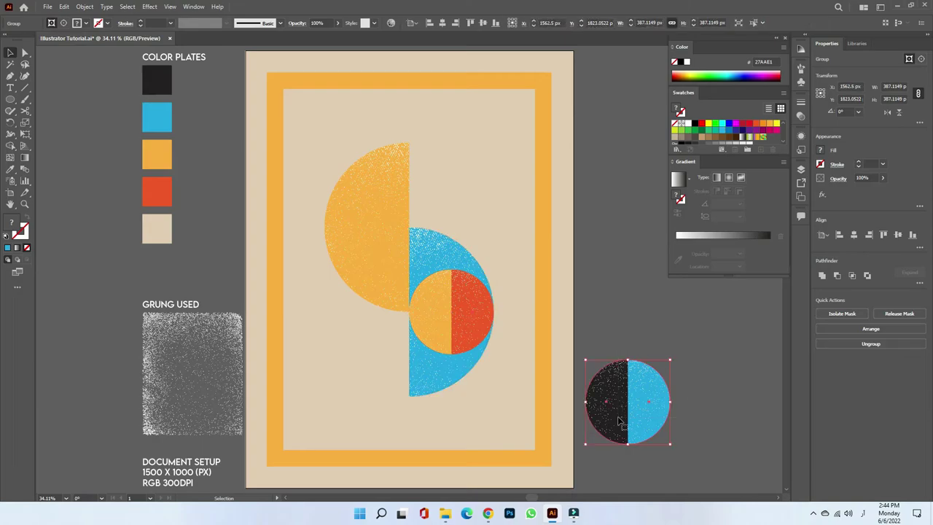
{"action": "left_click", "coordinate": [380, 222], "text": "shift"}
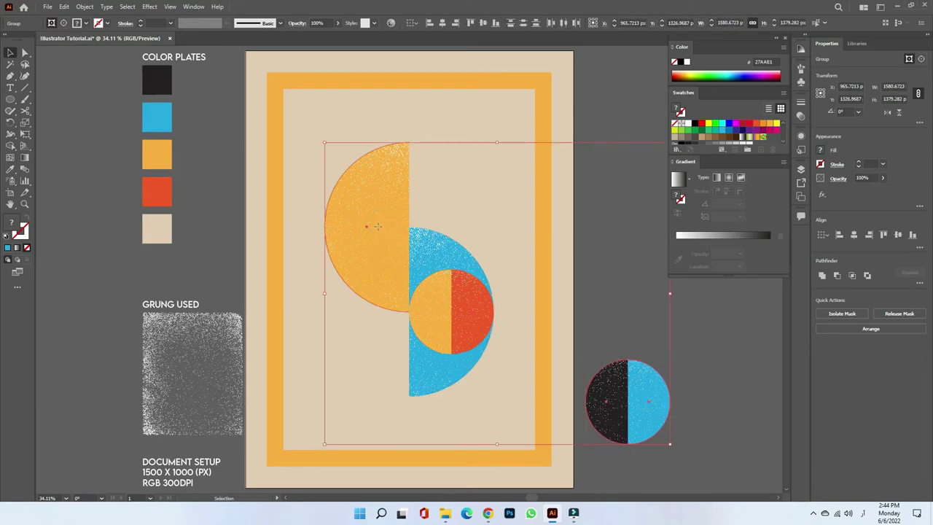
{"action": "left_click", "coordinate": [855, 235]}
{"action": "left_click", "coordinate": [898, 235]}
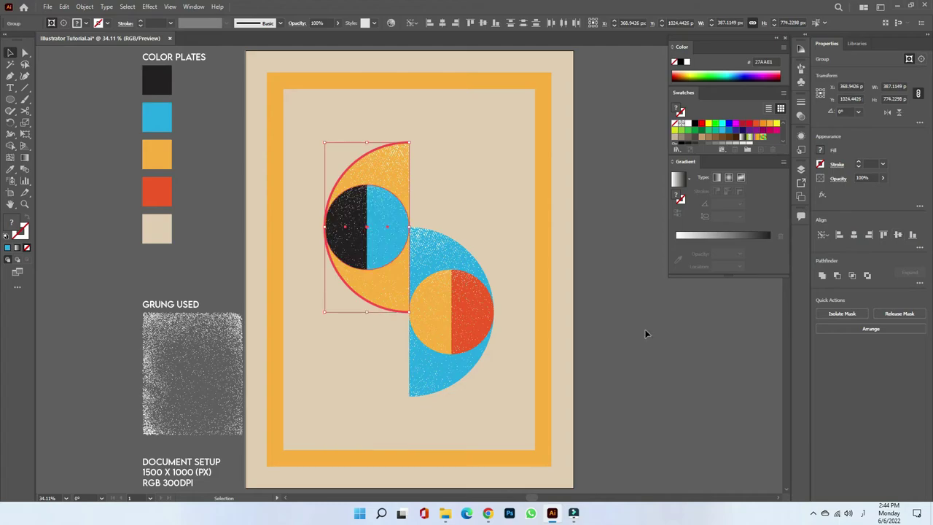
{"action": "left_click", "coordinate": [645, 334]}
Step: Draw a rectangle covering the orange frame, send it to back, and nudge it down-right
{"action": "left_click_drag", "start_coordinate": [10, 99], "coordinate": [55, 122]}
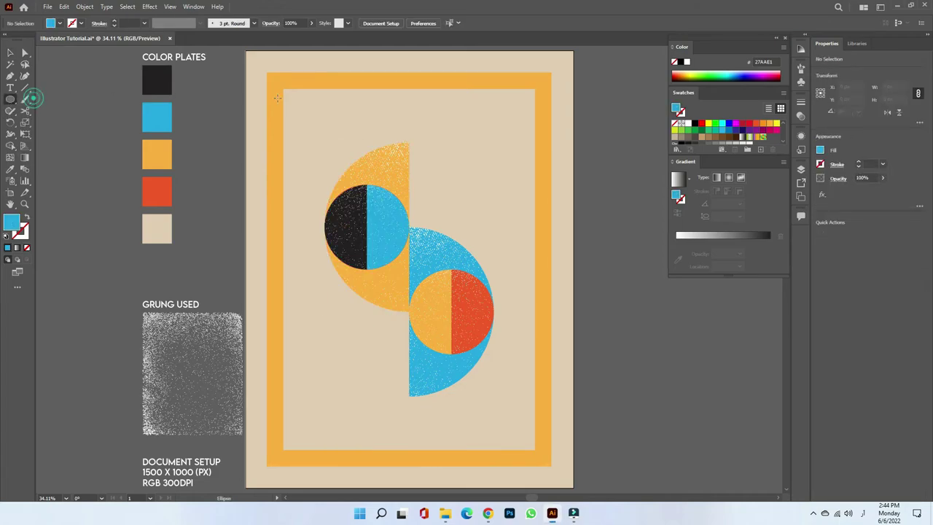
{"action": "key", "text": "m"}
{"action": "left_click_drag", "start_coordinate": [267, 70], "coordinate": [551, 465]}
{"action": "right_click", "coordinate": [444, 232]}
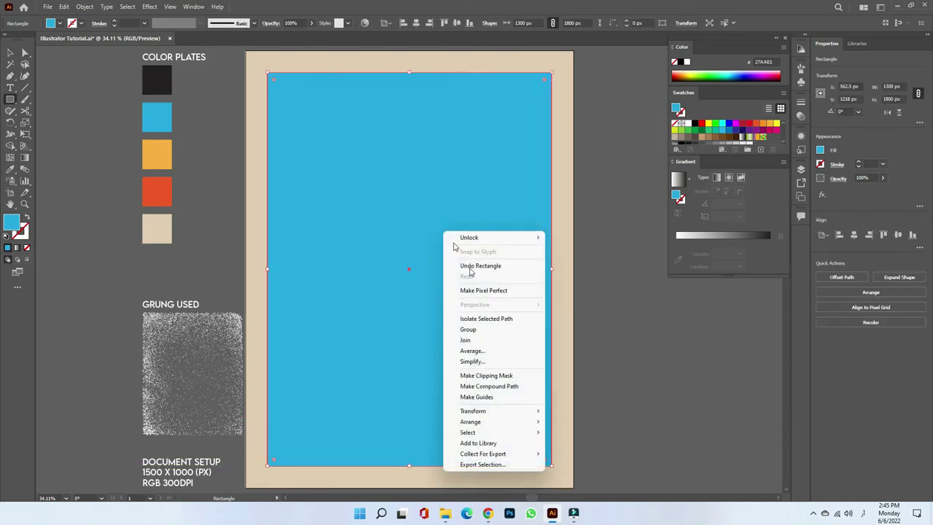
{"action": "left_click", "coordinate": [578, 457]}
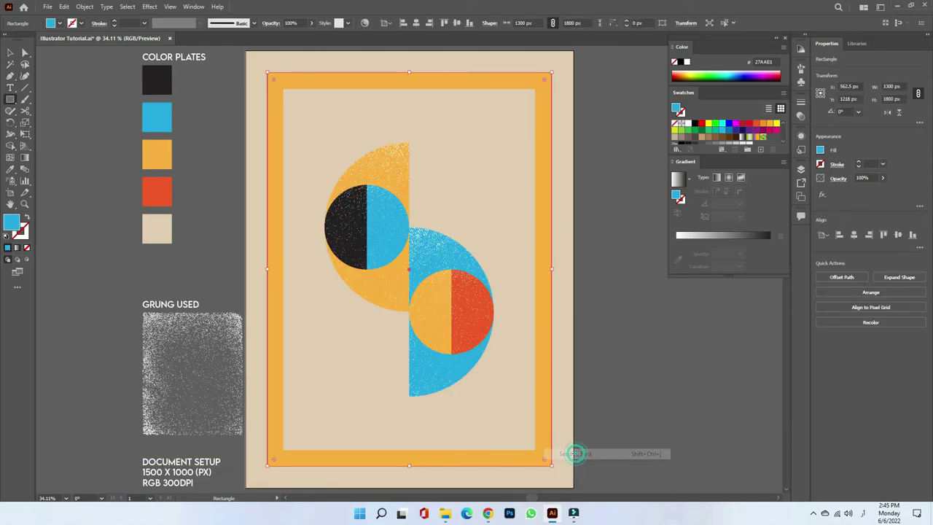
{"action": "key", "text": "Right"}
{"action": "key", "text": "Right"}
{"action": "key", "text": "Right"}
{"action": "key", "text": "Down"}
{"action": "key", "text": "Down"}
{"action": "key", "text": "Down"}
{"action": "key", "text": "Down"}
{"action": "key", "text": "Down"}
{"action": "key", "text": "Down"}
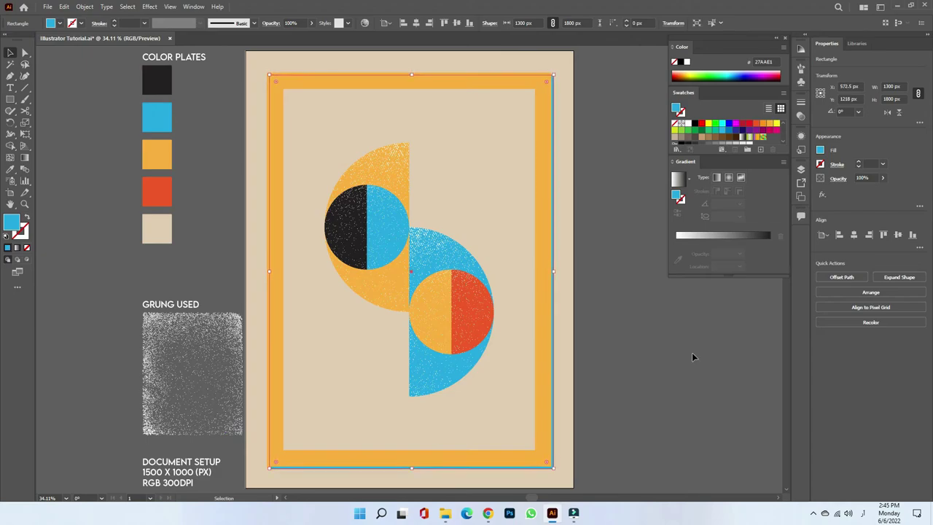
{"action": "key", "text": "Down"}
{"action": "key", "text": "Down"}
{"action": "key", "text": "Down"}
{"action": "key", "text": "Right"}
{"action": "key", "text": "Right"}
{"action": "key", "text": "Right"}
{"action": "key", "text": "Down"}
{"action": "key", "text": "Down"}
{"action": "key", "text": "Down"}
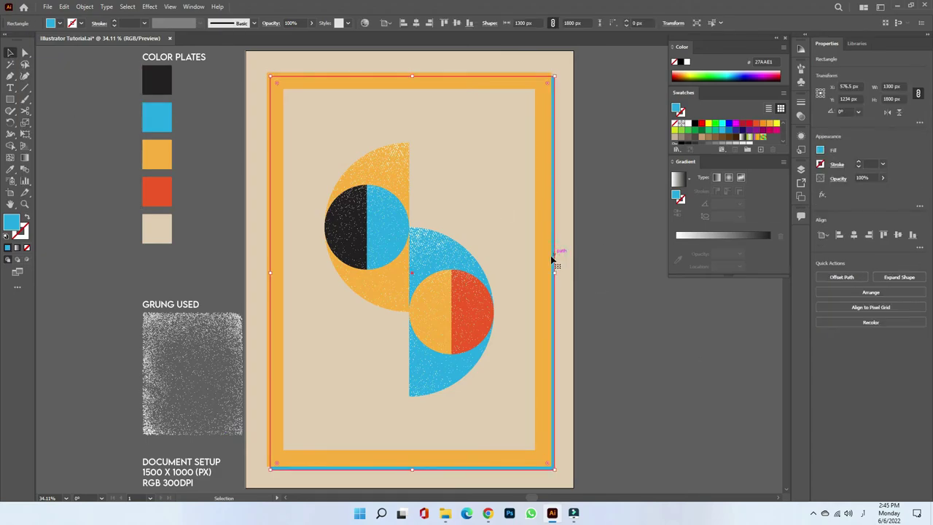
Step: Fill the shadow rectangle black from the colour plate and set its opacity to 50%
{"action": "left_click", "coordinate": [10, 169]}
{"action": "left_click", "coordinate": [157, 80]}
{"action": "left_click", "coordinate": [10, 52]}
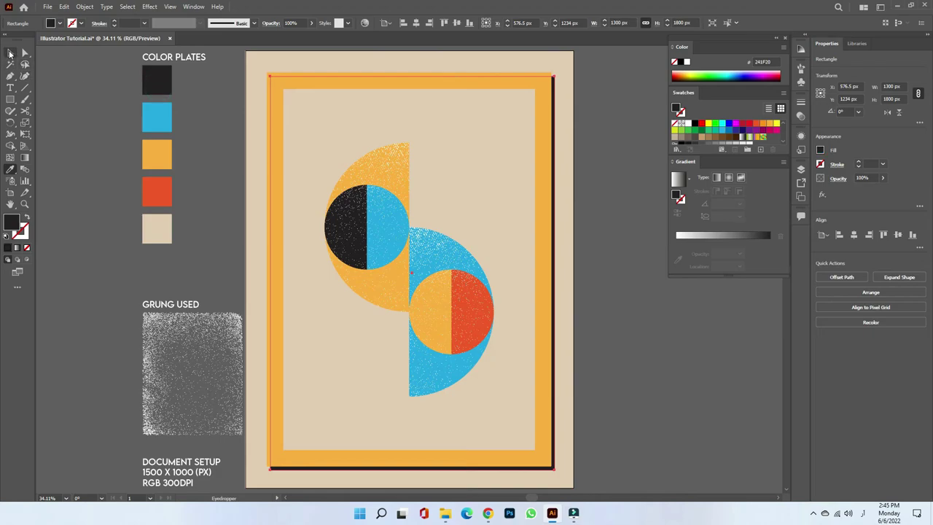
{"action": "left_click", "coordinate": [875, 178]}
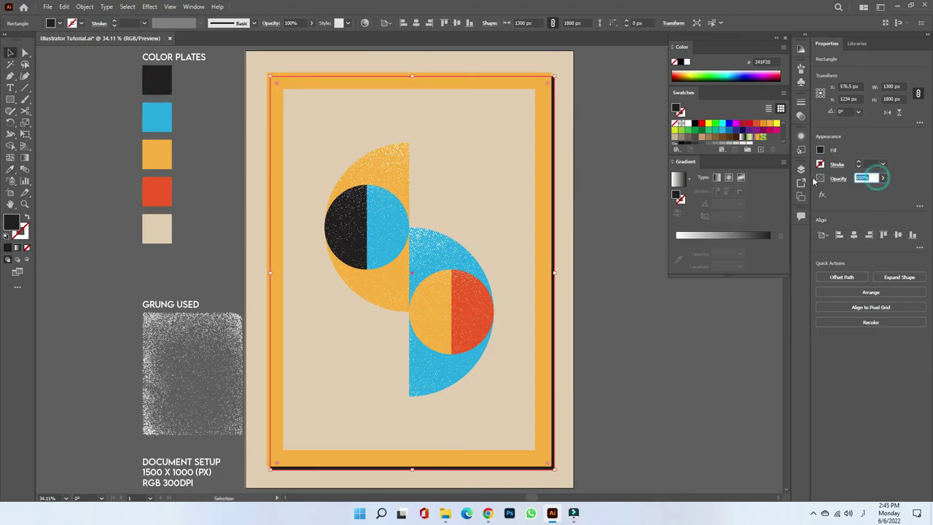
{"action": "type", "text": "50"}
{"action": "key", "text": "Tab"}
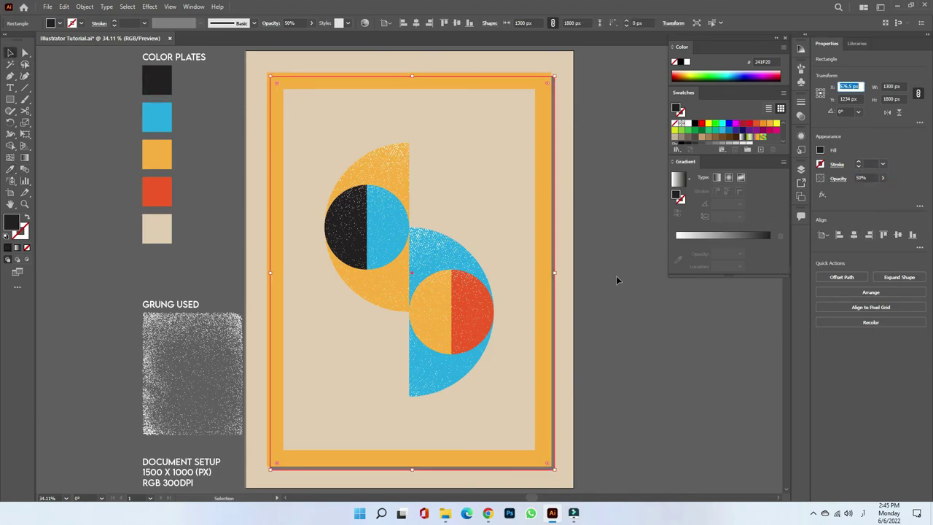
{"action": "left_click", "coordinate": [616, 280]}
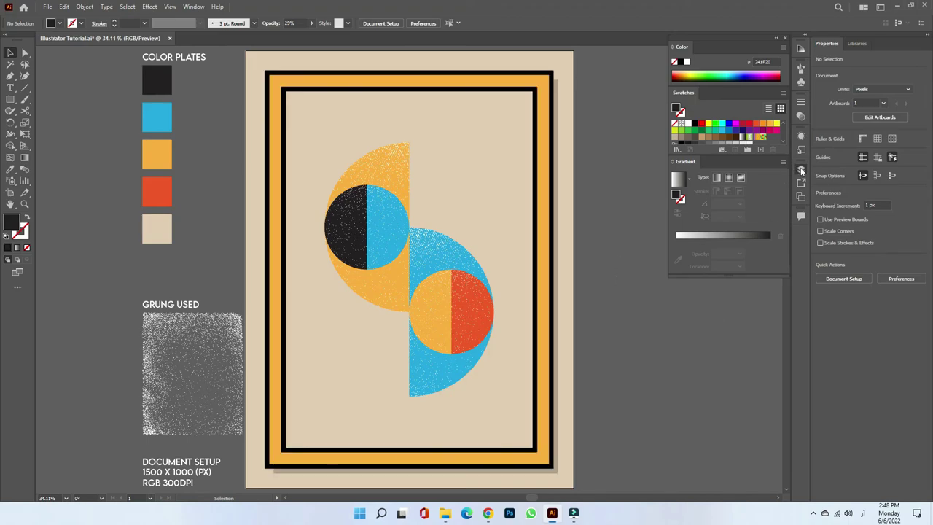
Step: Delete the colour plates and notes beside the artboard
{"action": "left_click", "coordinate": [802, 170]}
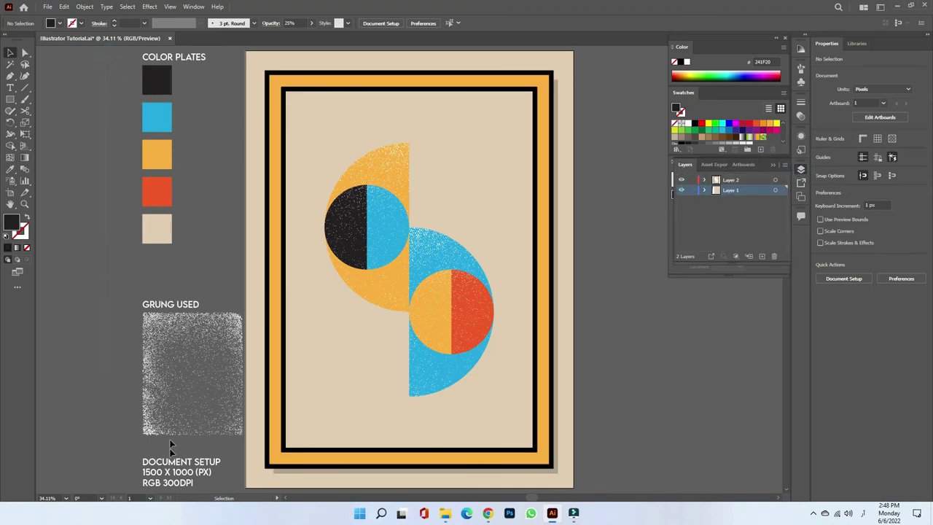
{"action": "left_click", "coordinate": [175, 471]}
{"action": "key", "text": "Delete"}
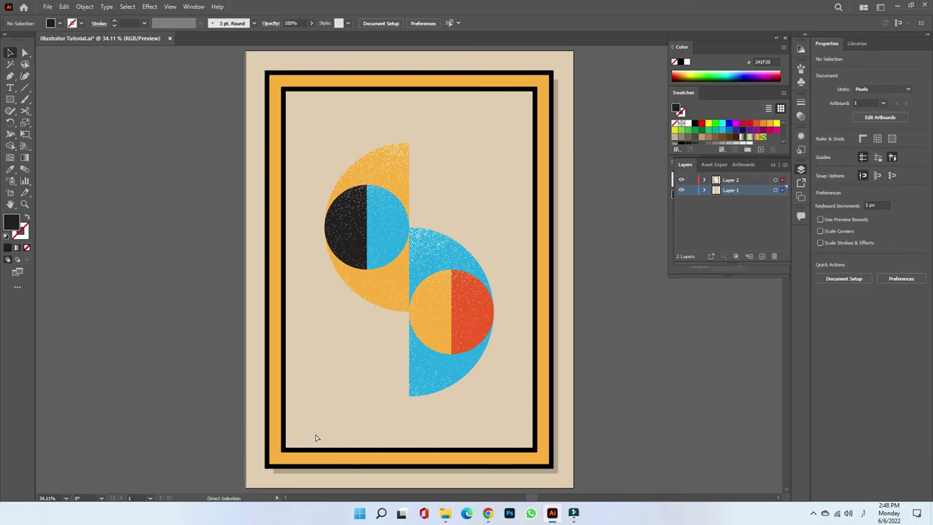
Step: Expand the appearance, fill and stroke of all the poster artwork and group it together
{"action": "key", "text": "ctrl+a"}
{"action": "left_click", "coordinate": [85, 6]}
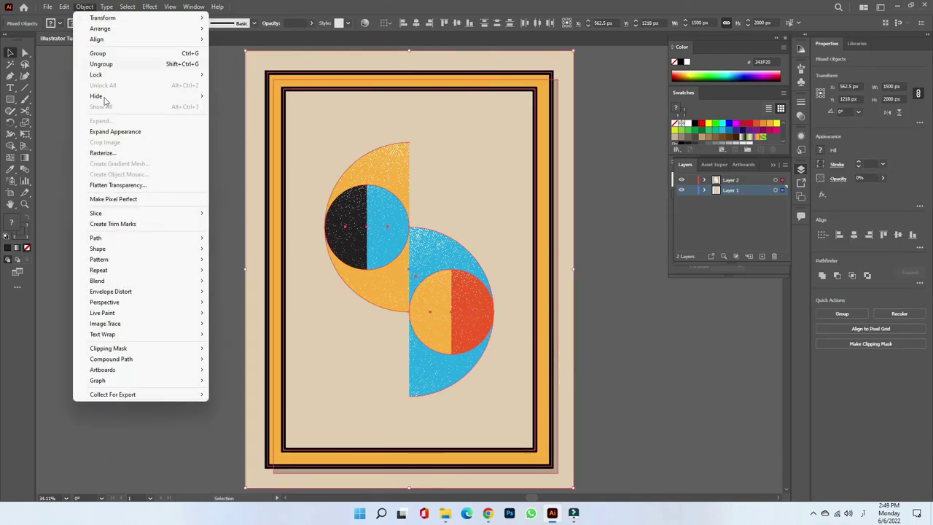
{"action": "left_click", "coordinate": [114, 132]}
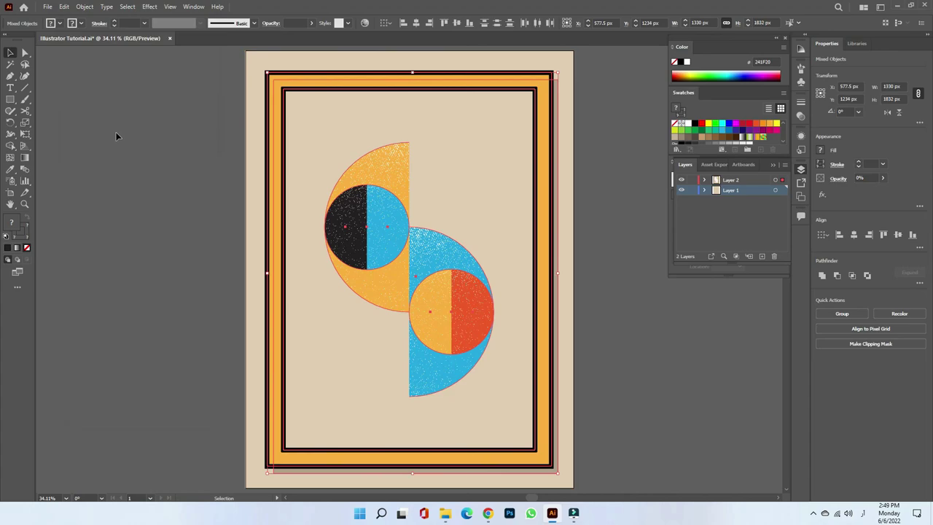
{"action": "left_click", "coordinate": [84, 7]}
{"action": "left_click", "coordinate": [102, 121]}
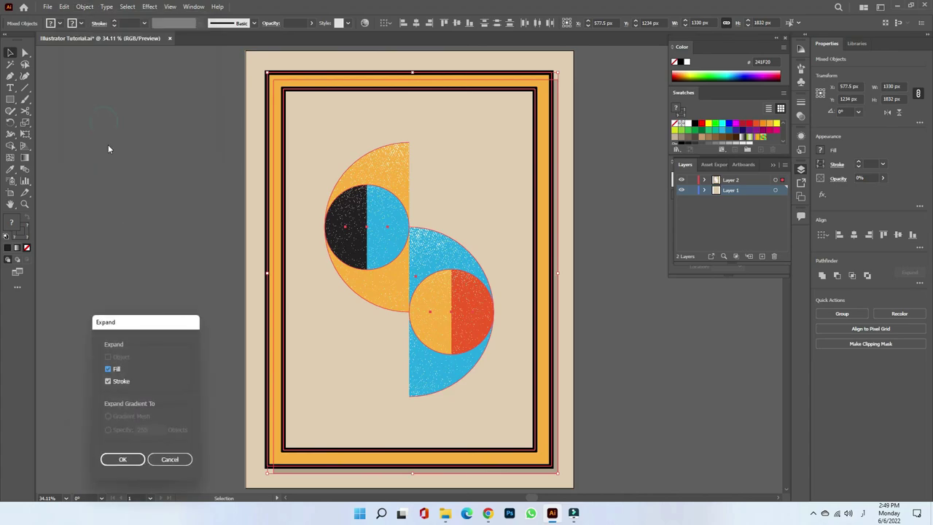
{"action": "left_click", "coordinate": [138, 460]}
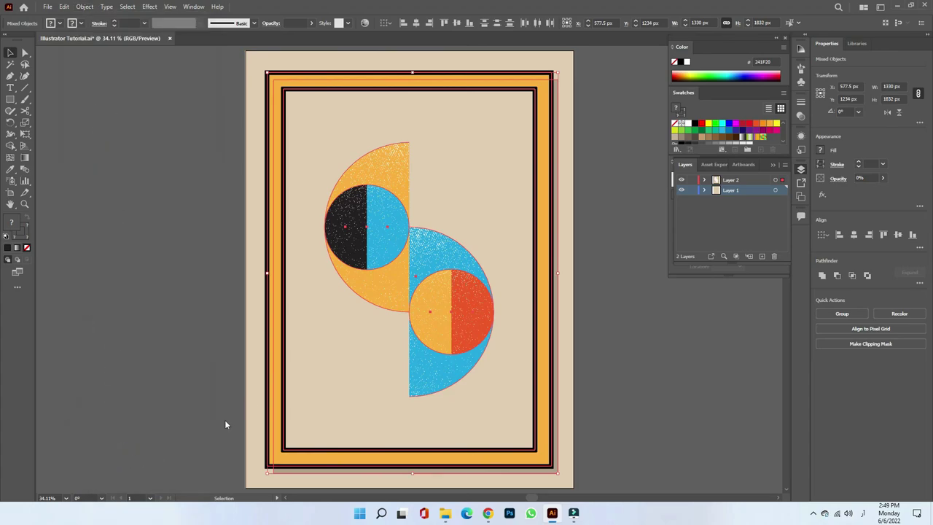
{"action": "right_click", "coordinate": [301, 215]}
{"action": "left_click", "coordinate": [325, 285]}
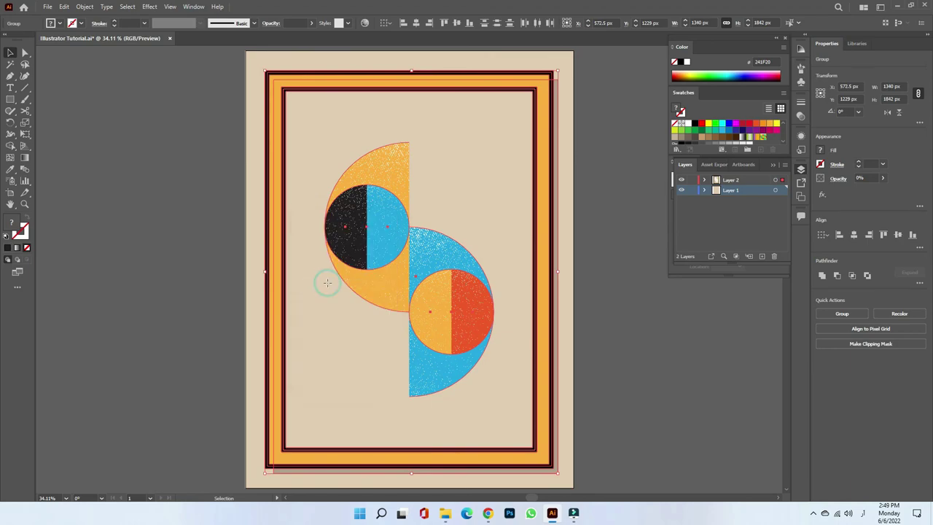